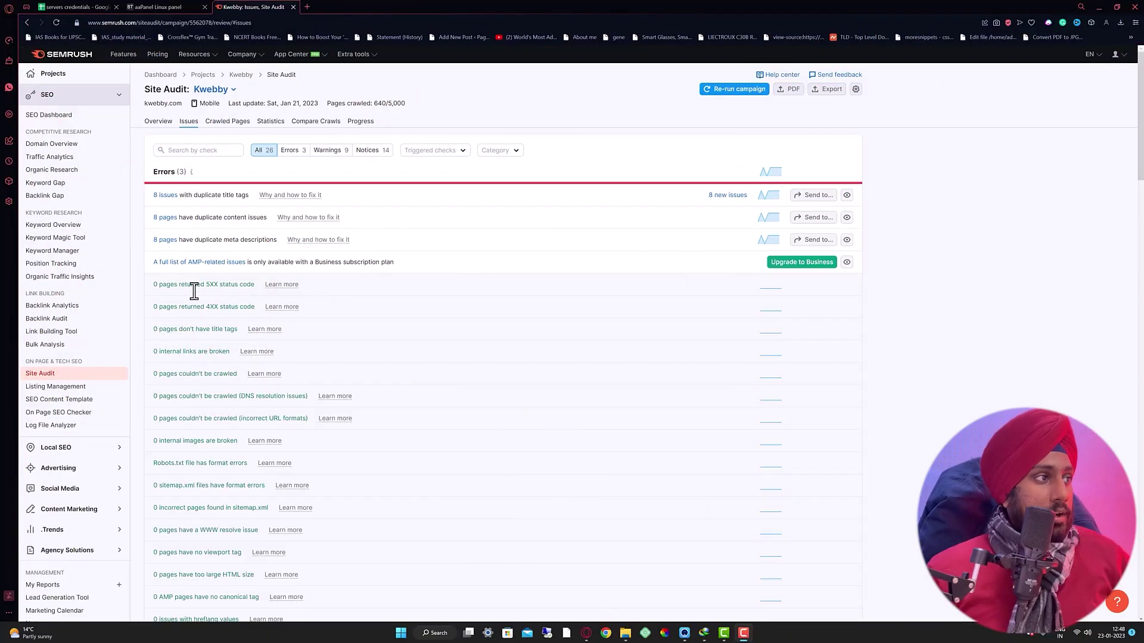
Highlight the 5XX status code check in the Site Audit issues list and review the surrounding error checks
{"action": "double_click", "coordinate": [195, 284]}
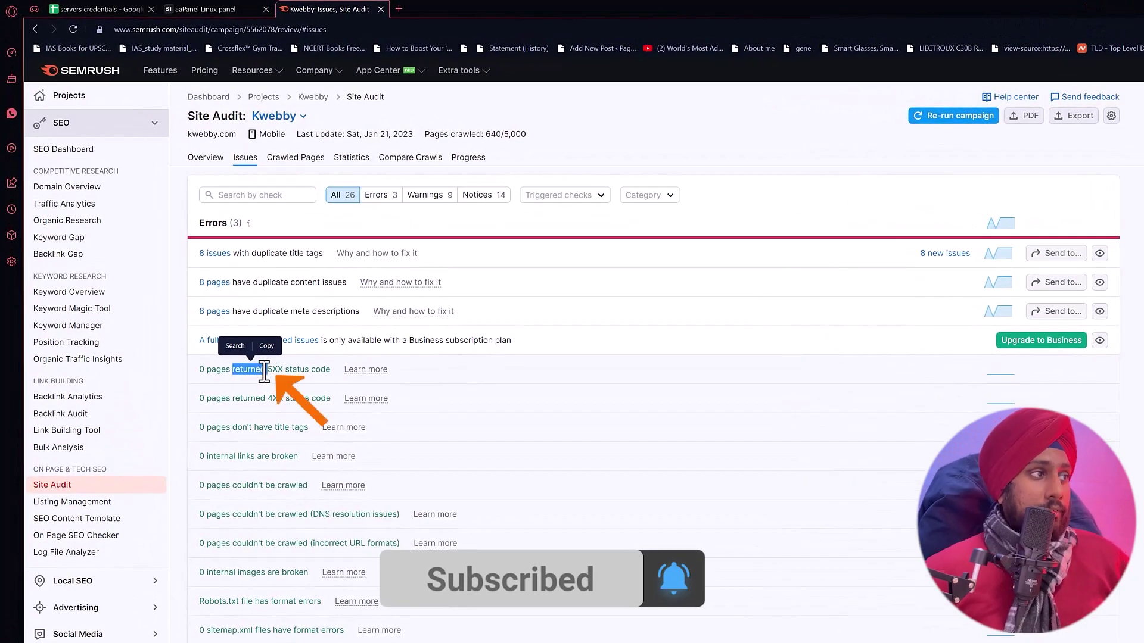
{"action": "left_click", "coordinate": [264, 372]}
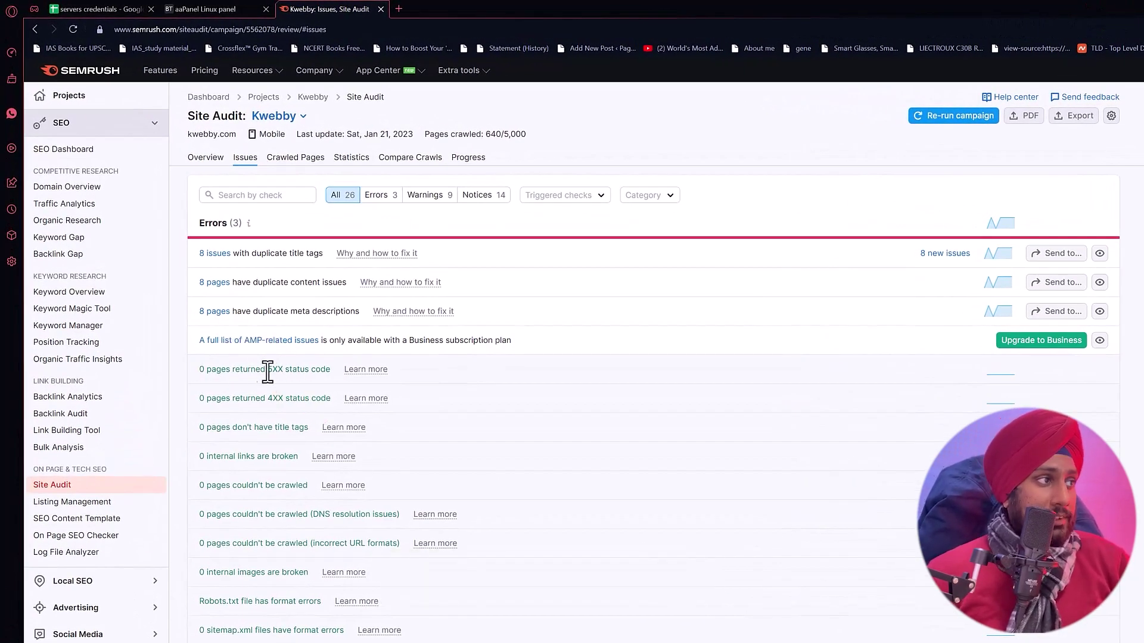
{"action": "triple_click", "coordinate": [315, 370]}
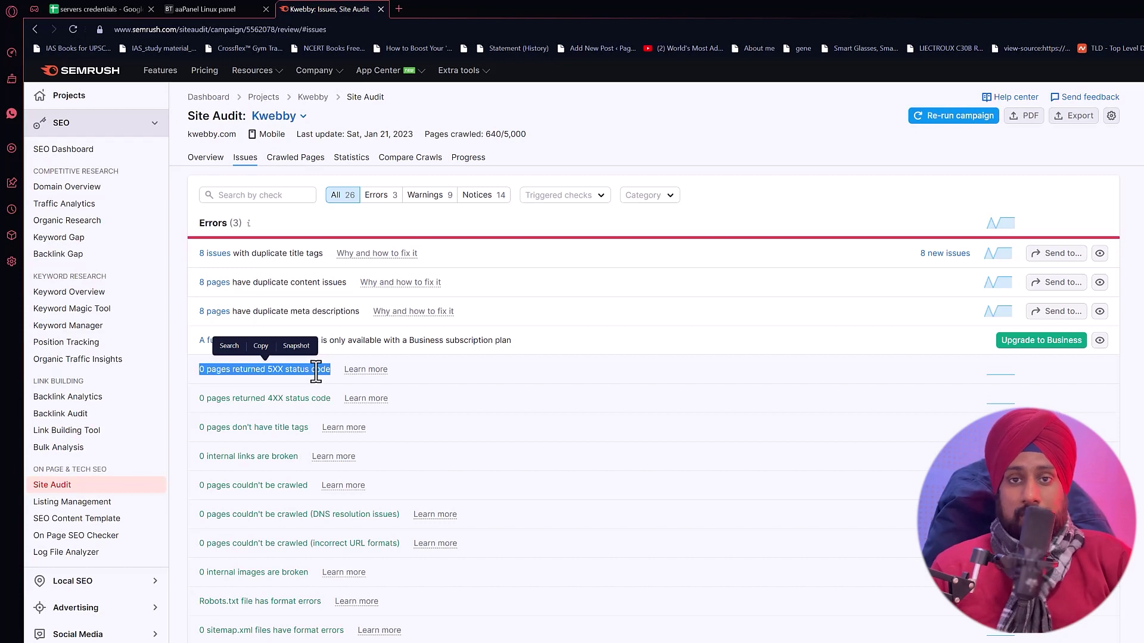
{"action": "scroll", "coordinate": [315, 370], "scroll_direction": "down", "scroll_amount": 2}
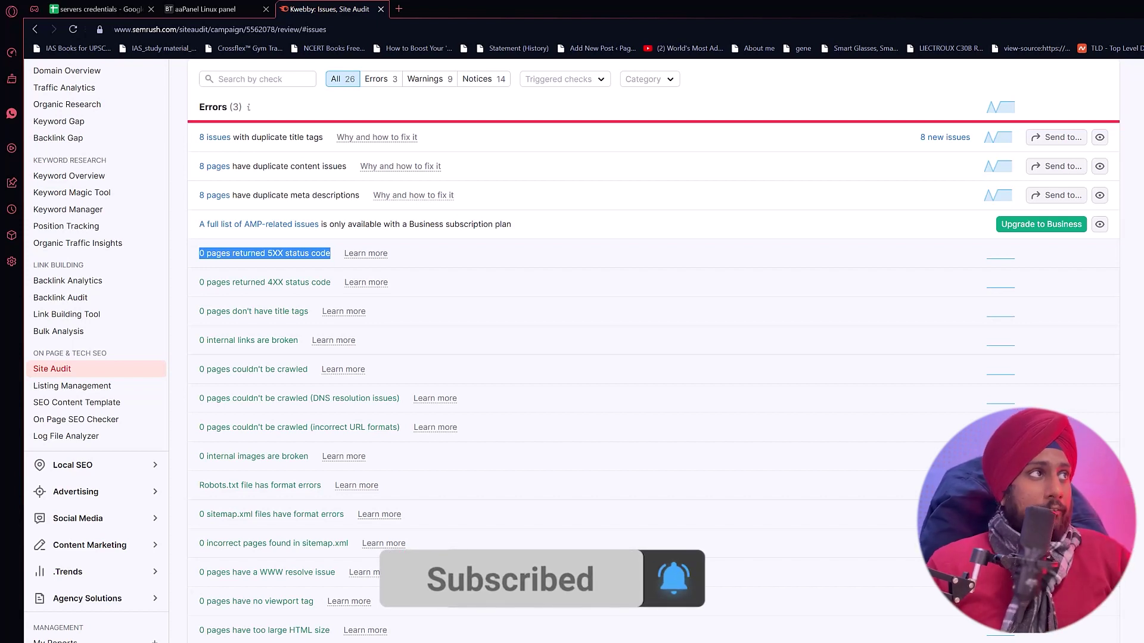
Open kwebby.com in a new browser tab and highlight the homepage's main headline
{"action": "left_click", "coordinate": [398, 9]}
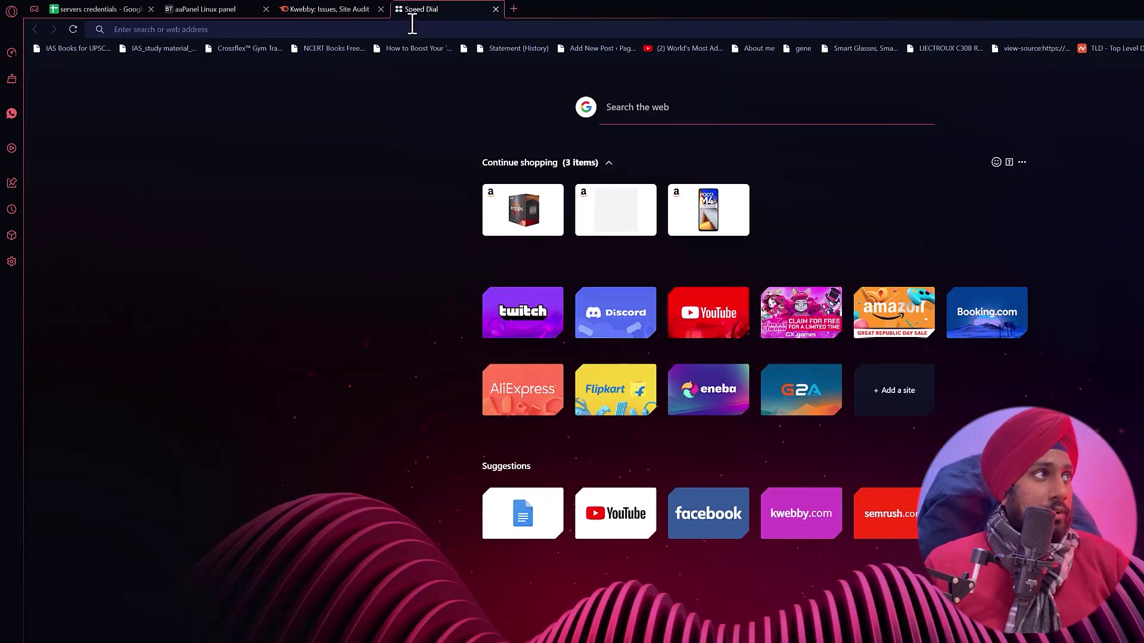
{"action": "type", "text": "kwebb"}
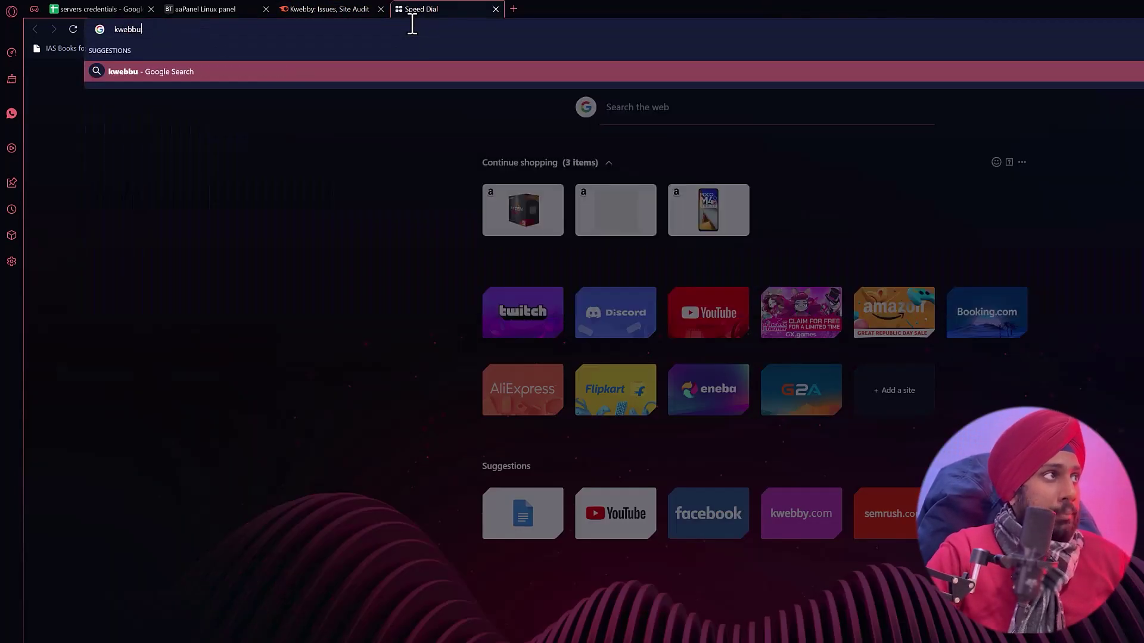
{"action": "type", "text": "y.com"}
{"action": "key", "text": "Return"}
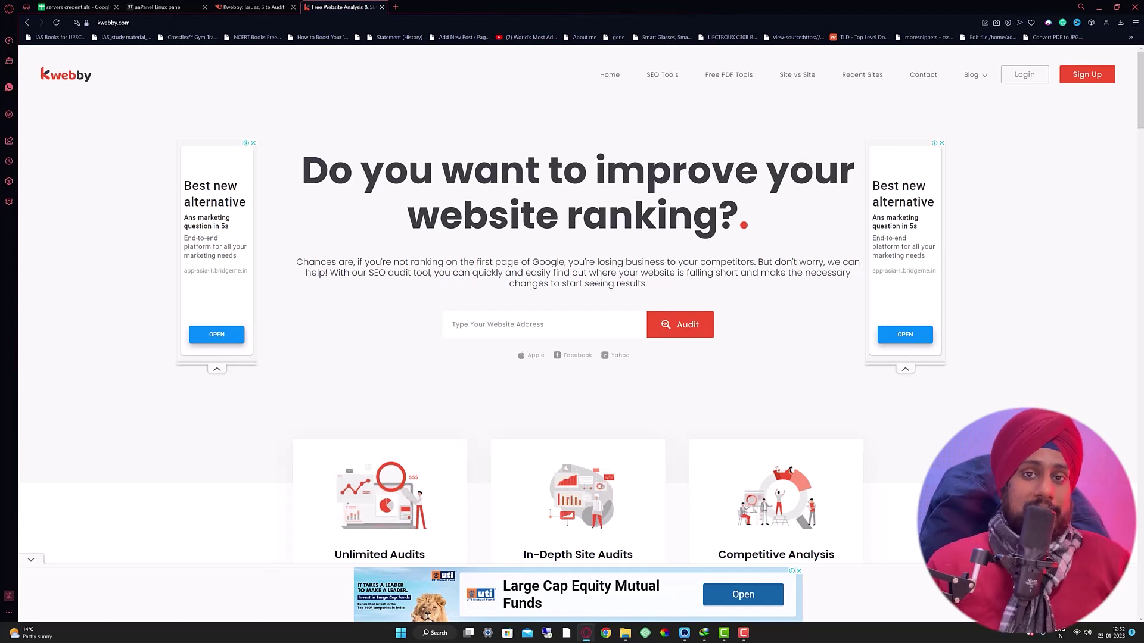
{"action": "triple_click", "coordinate": [622, 185]}
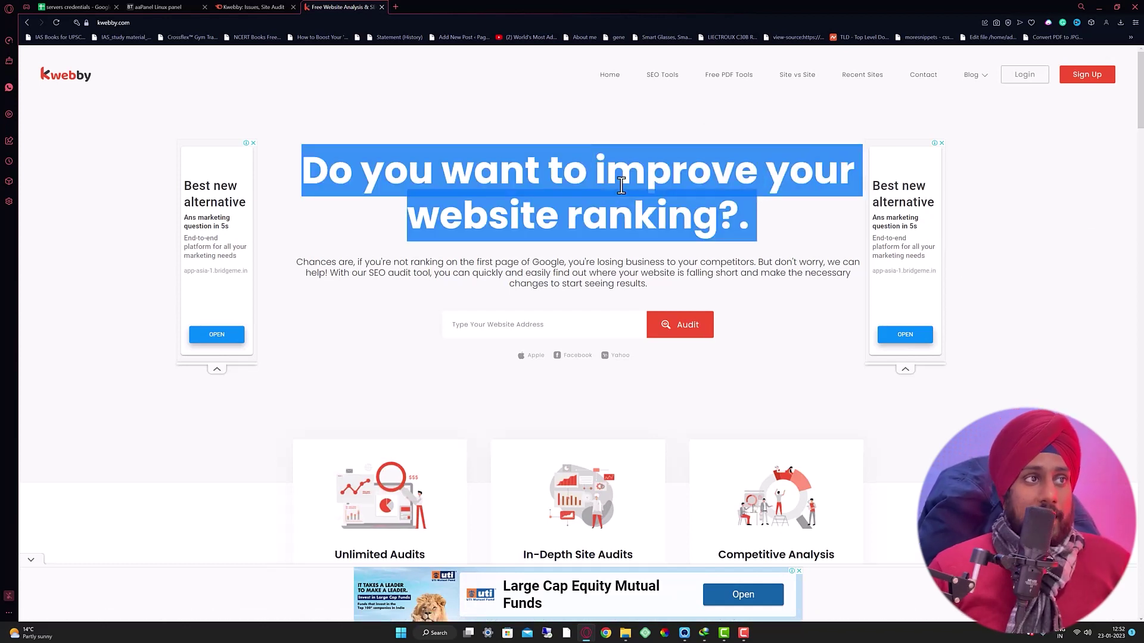
{"action": "left_click", "coordinate": [627, 218]}
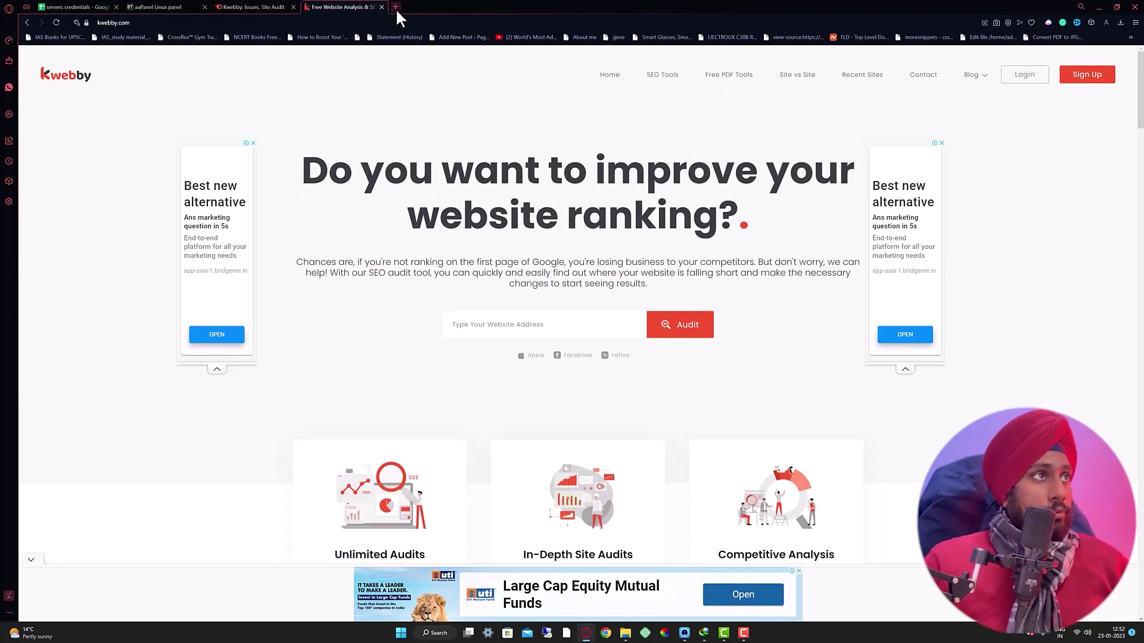
Log in to the kwebby.co WordPress admin in a new tab and postpone the administration email verification
{"action": "key", "text": "ctrl+t"}
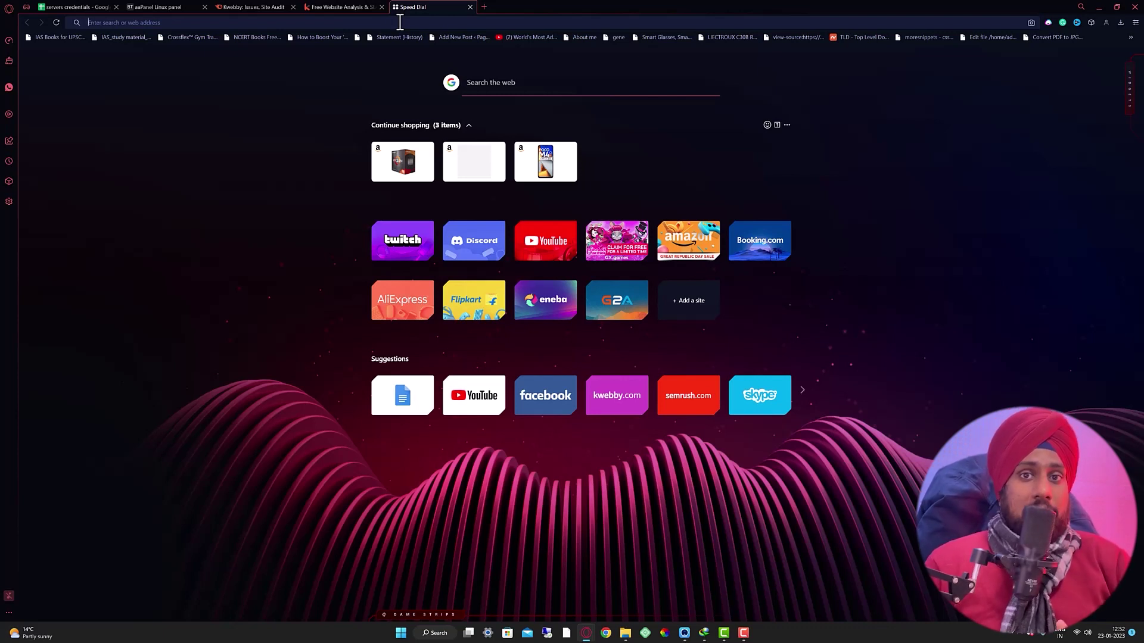
{"action": "type", "text": "kwebby.com"}
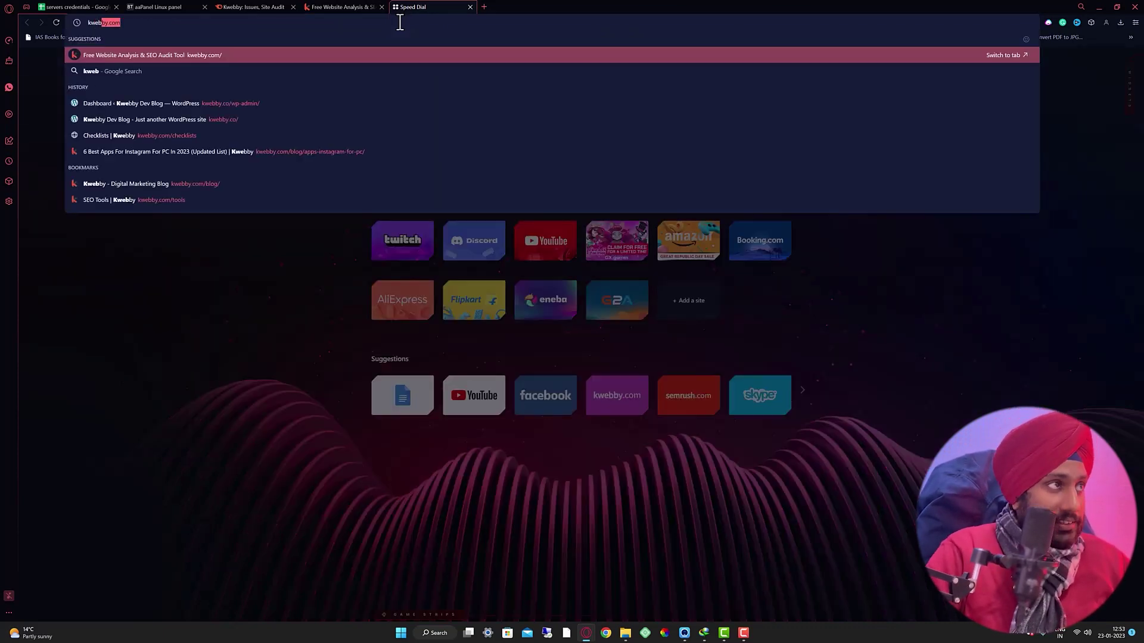
{"action": "key", "text": "Return"}
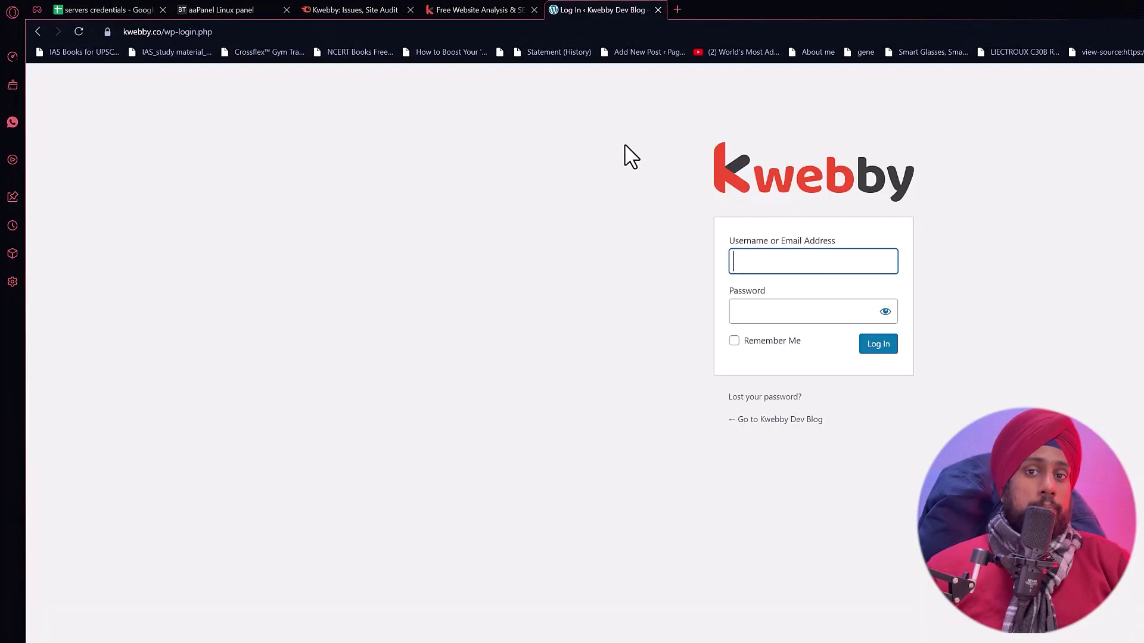
{"action": "left_click", "coordinate": [839, 333]}
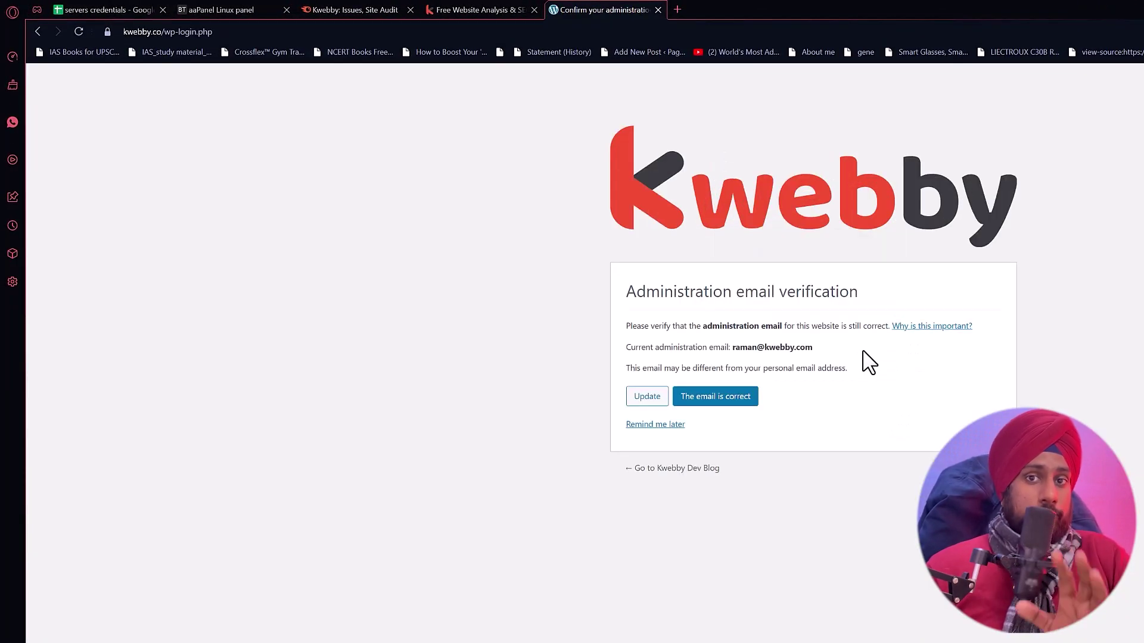
{"action": "left_click", "coordinate": [668, 424]}
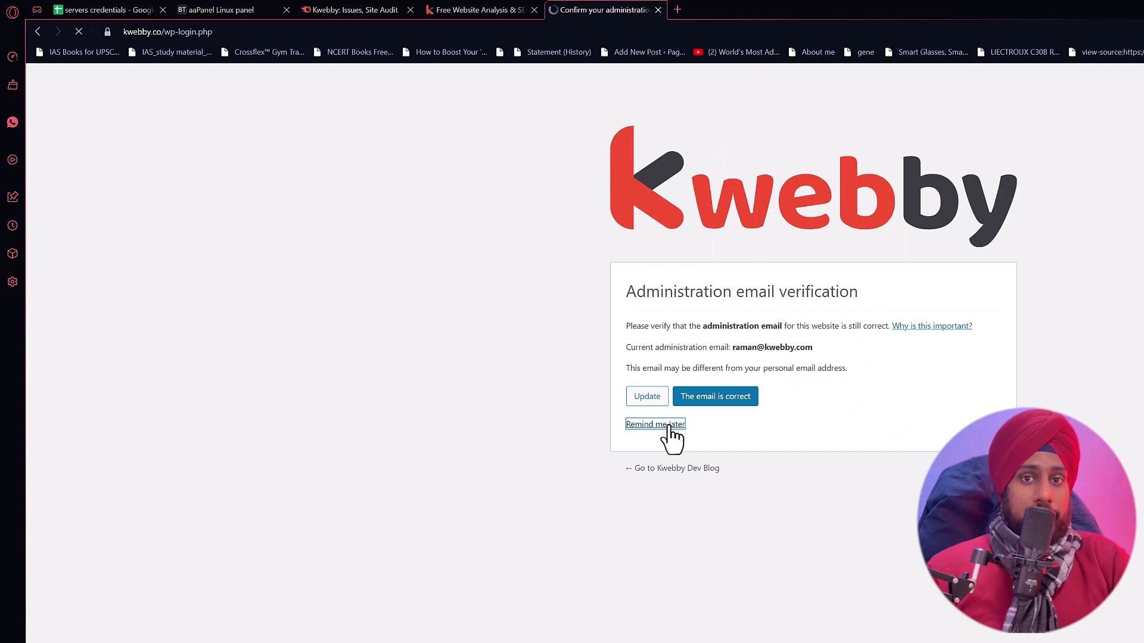
Revisit the 5XX check in the Semrush issues list, then open the installed plugins list in the WordPress admin
{"action": "left_click", "coordinate": [358, 11]}
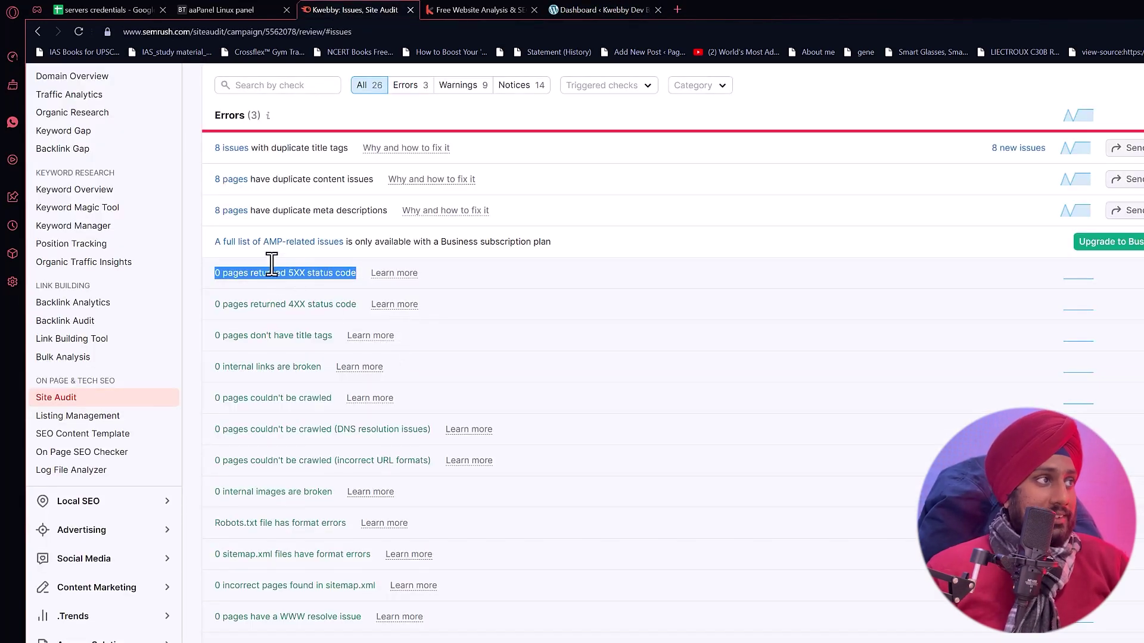
{"action": "left_click", "coordinate": [690, 289]}
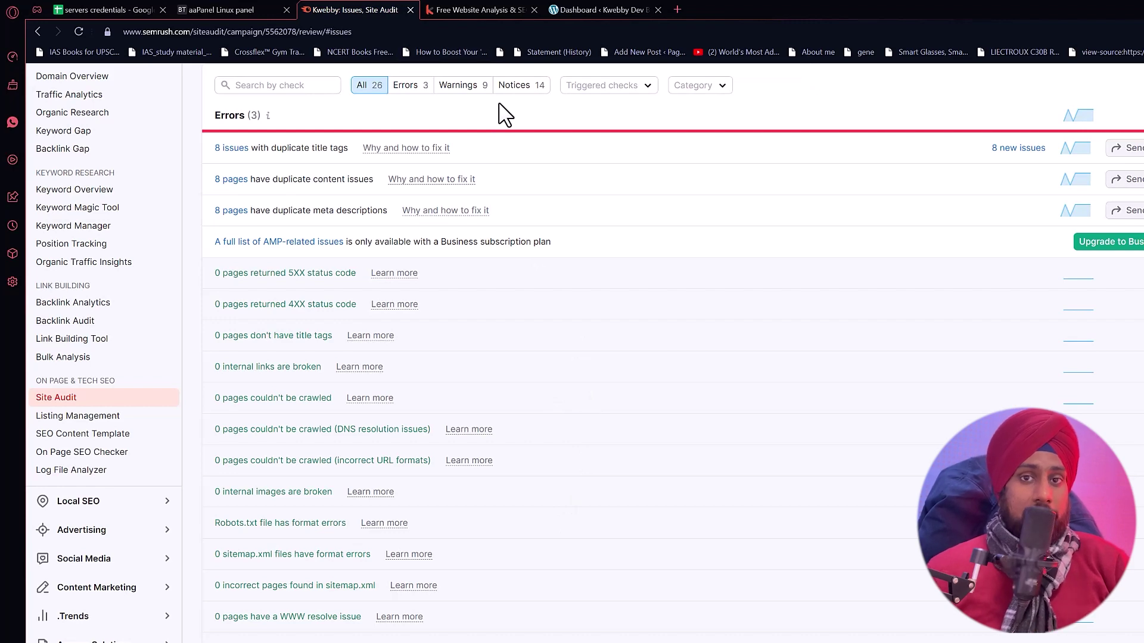
{"action": "left_click", "coordinate": [567, 15]}
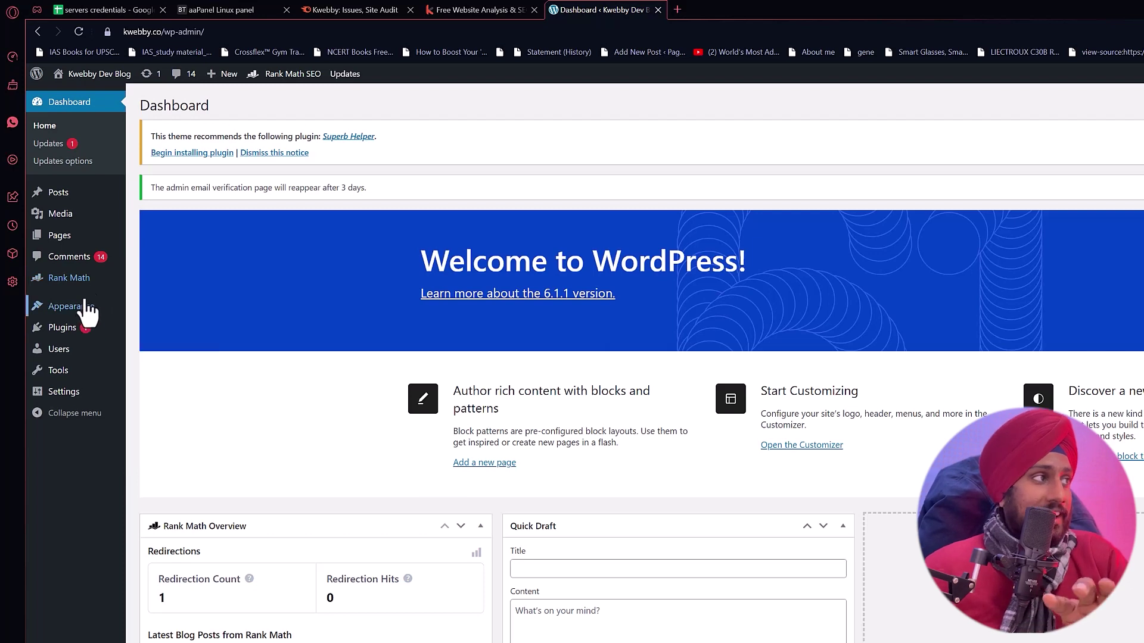
{"action": "mouse_move", "coordinate": [93, 315]}
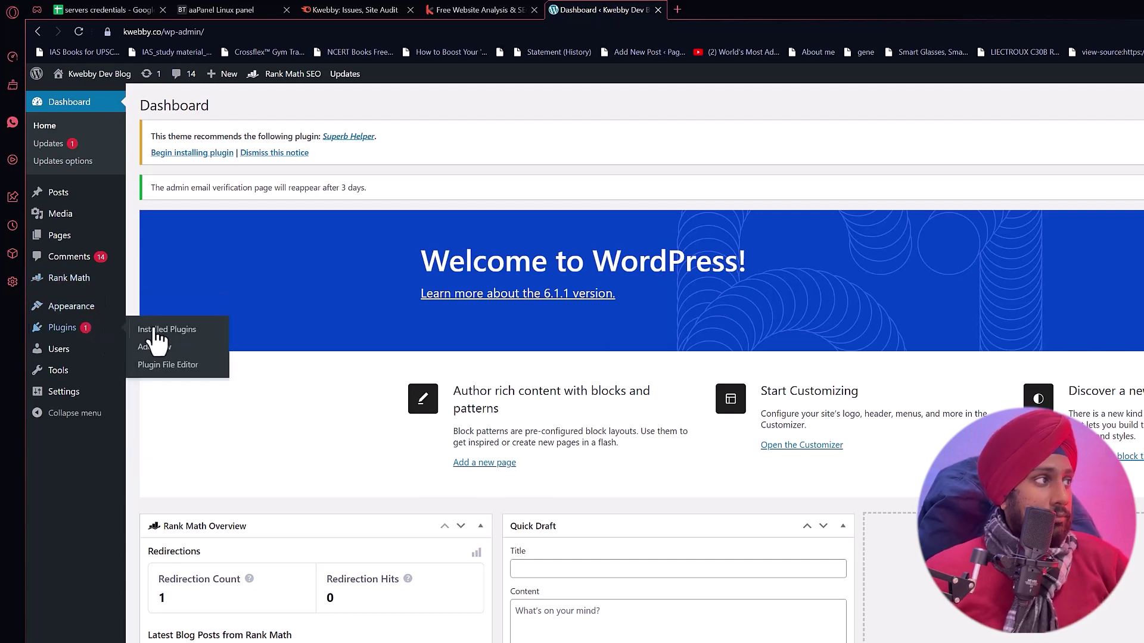
{"action": "left_click", "coordinate": [152, 330]}
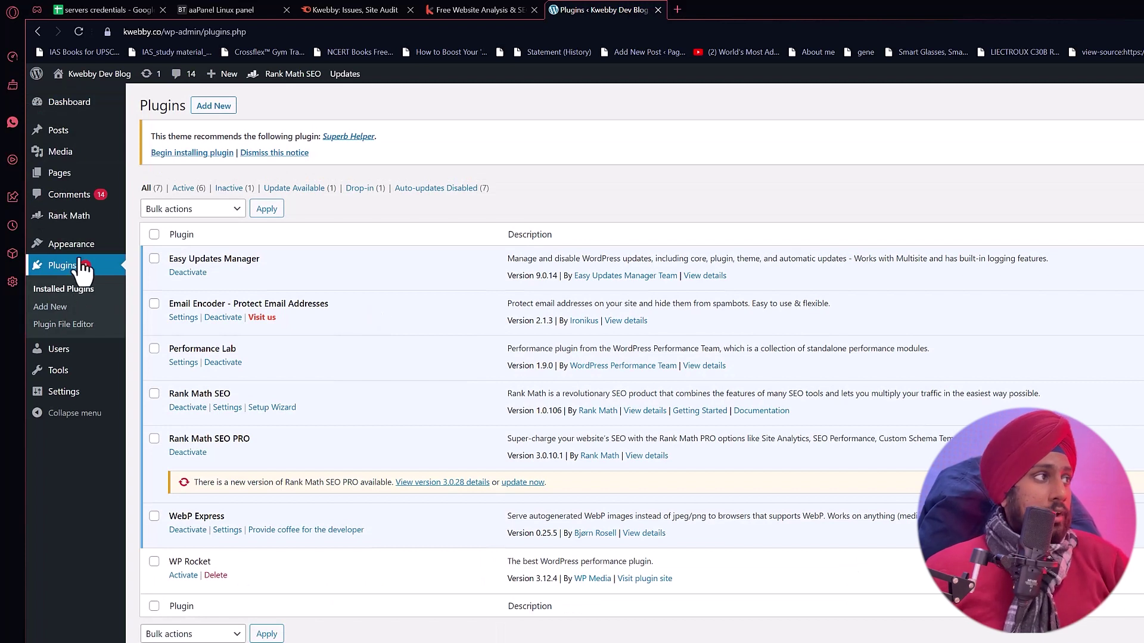
Open the installed themes page in WordPress and examine the active NewsPaperly theme
{"action": "mouse_move", "coordinate": [83, 253]}
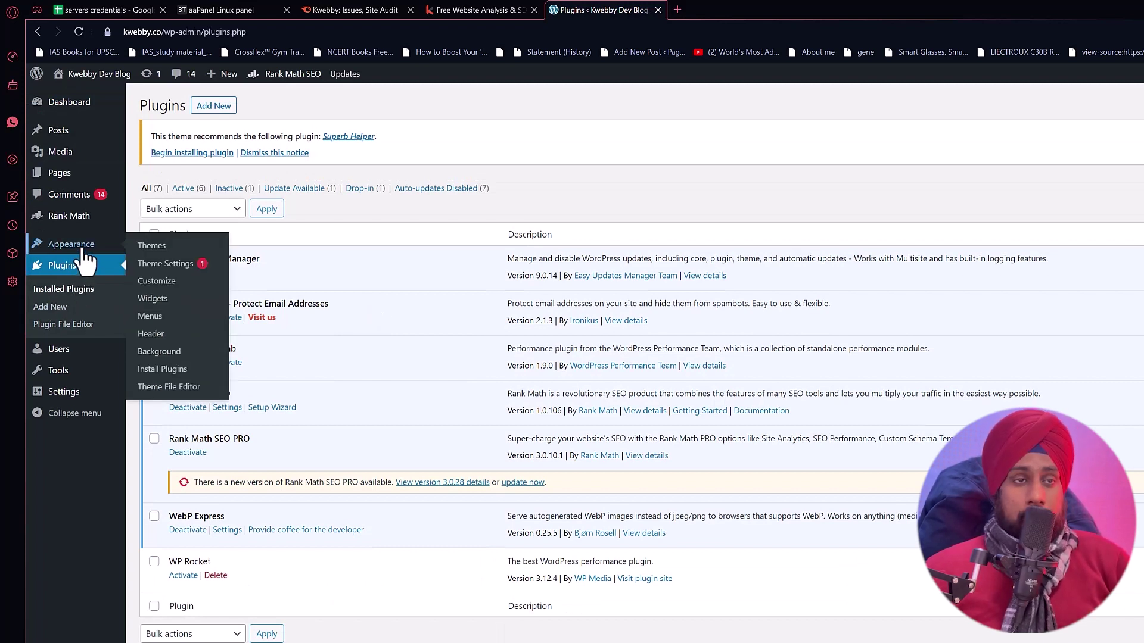
{"action": "left_click", "coordinate": [153, 247]}
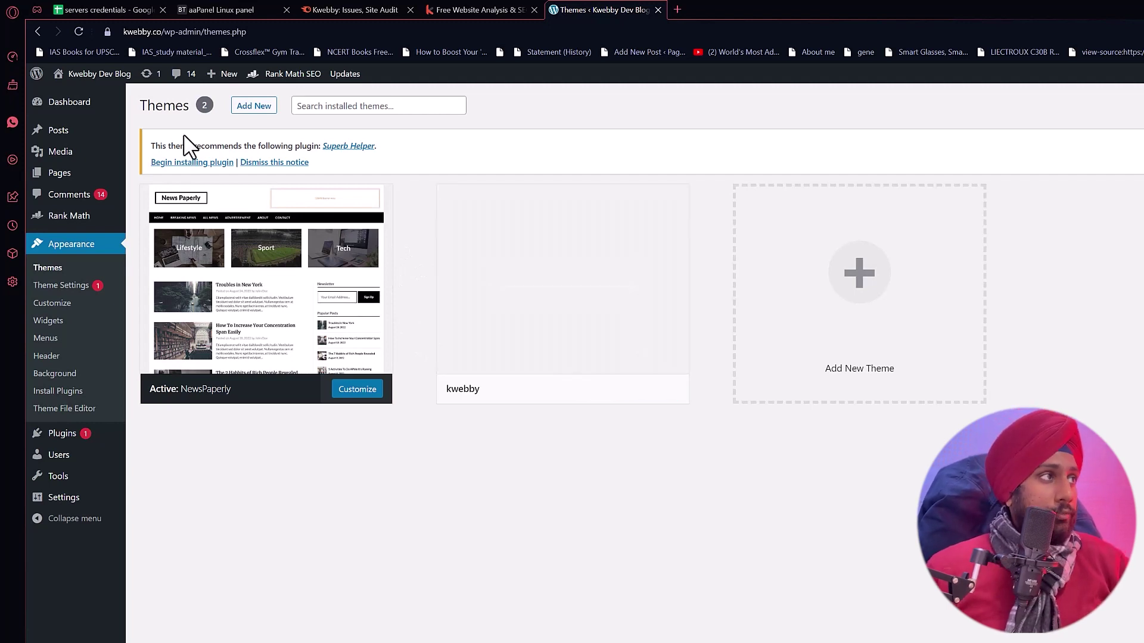
{"action": "mouse_move", "coordinate": [123, 88]}
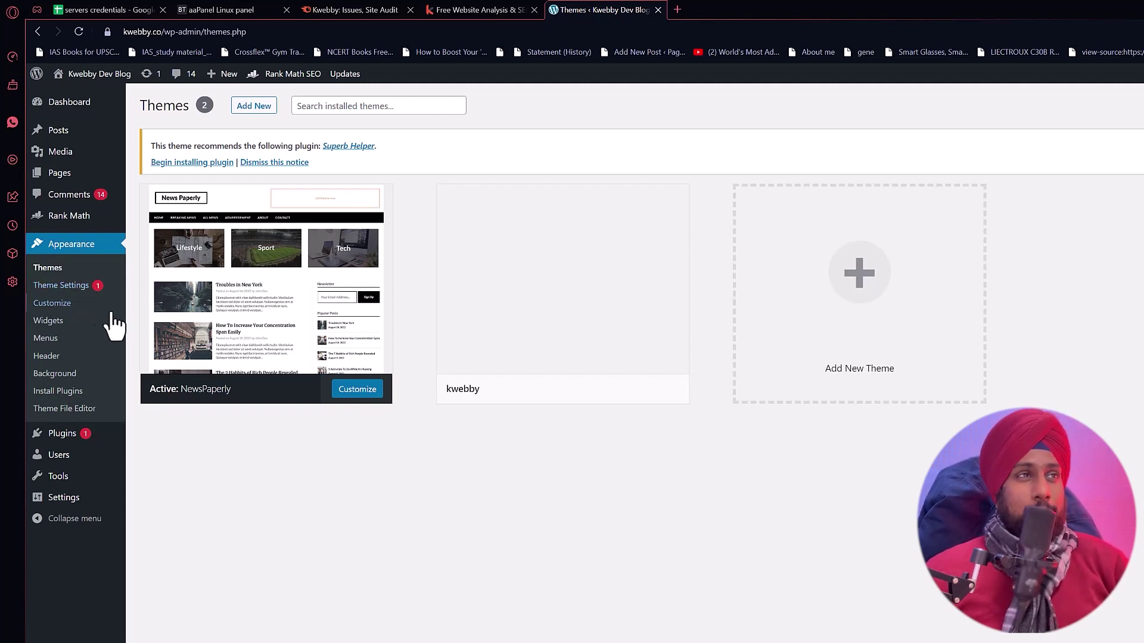
{"action": "mouse_move", "coordinate": [297, 256]}
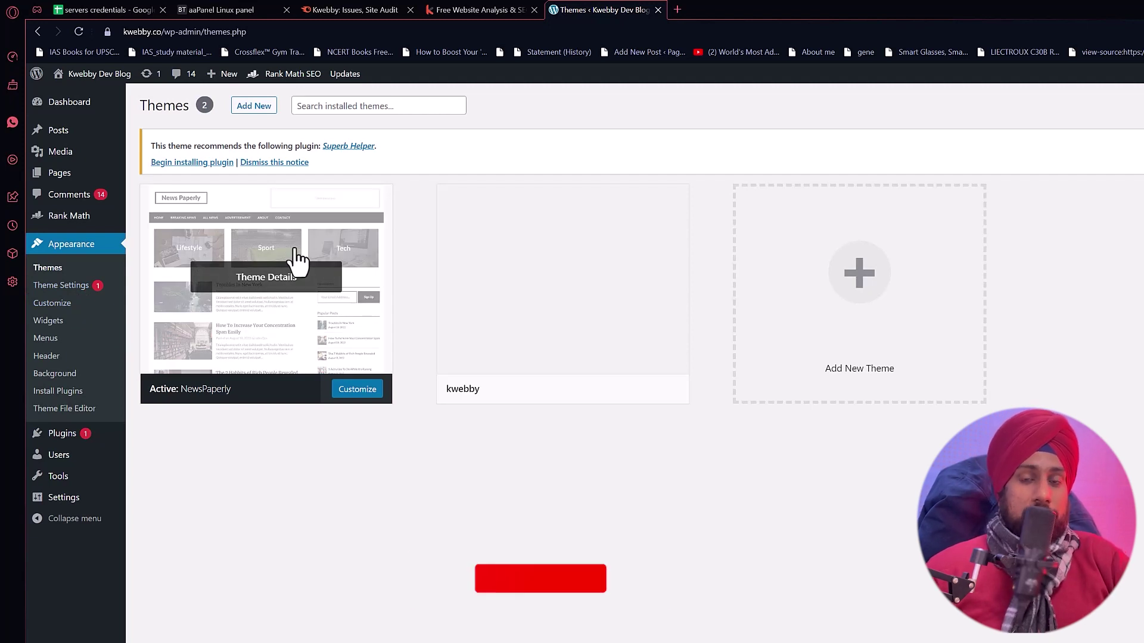
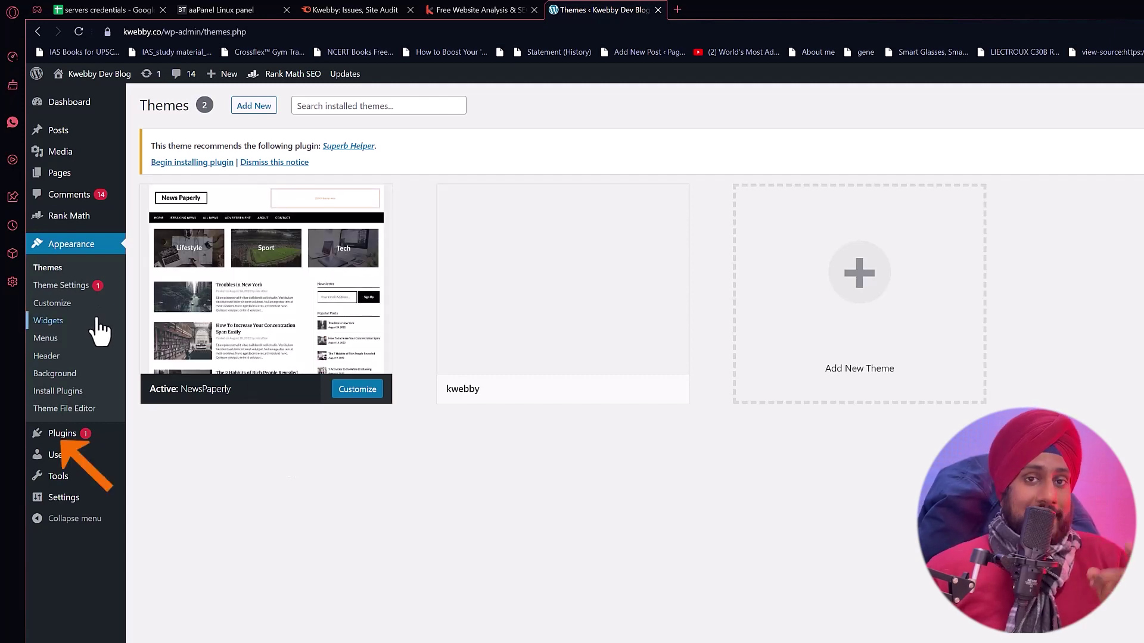
Update the Rank Math SEO PRO plugin and deactivate the WebP Express plugin
{"action": "left_click", "coordinate": [173, 435]}
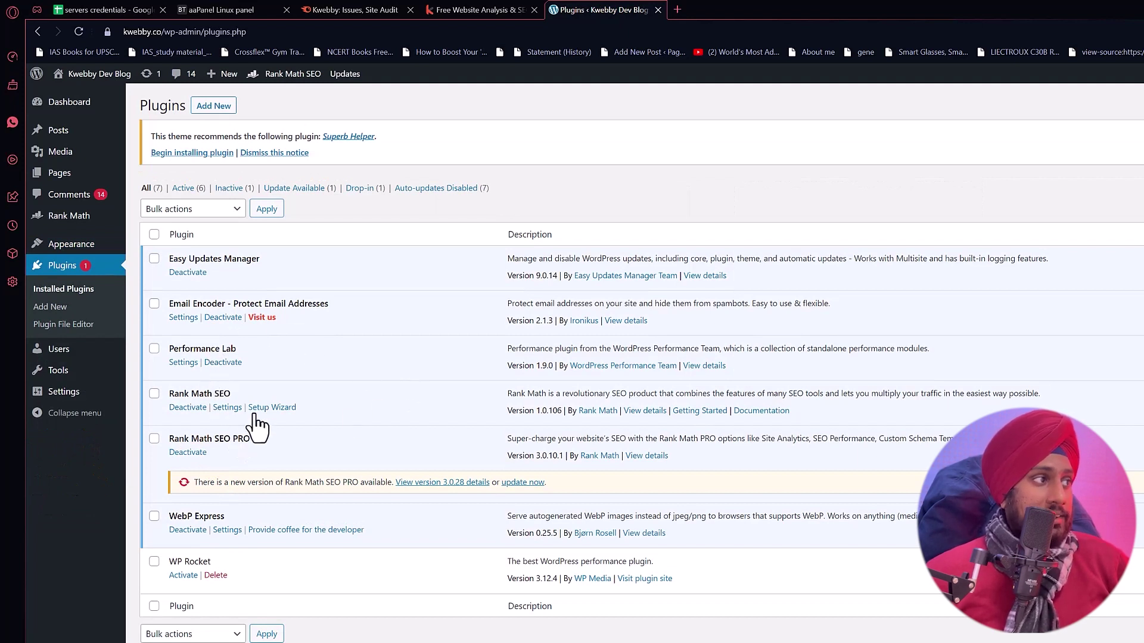
{"action": "left_click", "coordinate": [523, 483]}
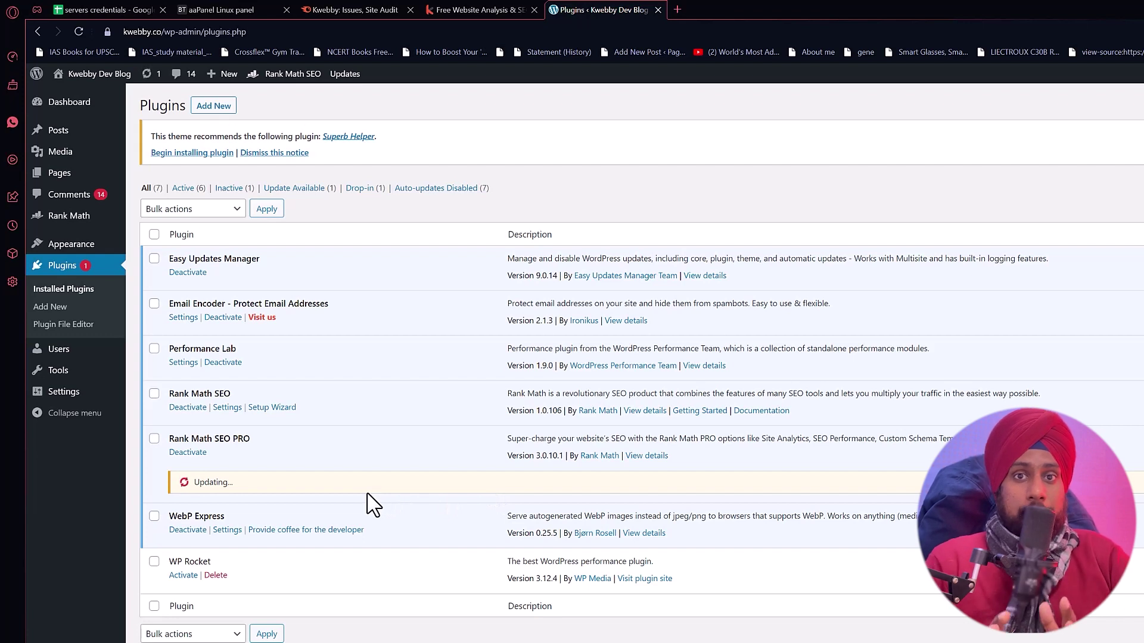
{"action": "left_click", "coordinate": [193, 531]}
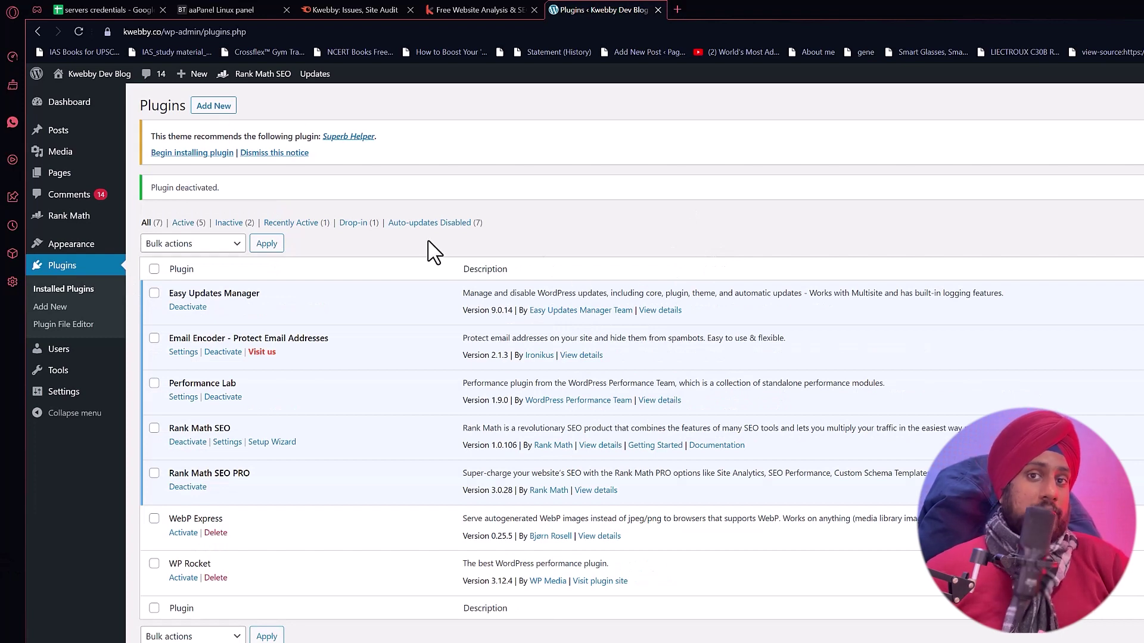
Check the kwebby theme among the installed WordPress themes and look at the kwebby.com homepage
{"action": "left_click", "coordinate": [95, 252]}
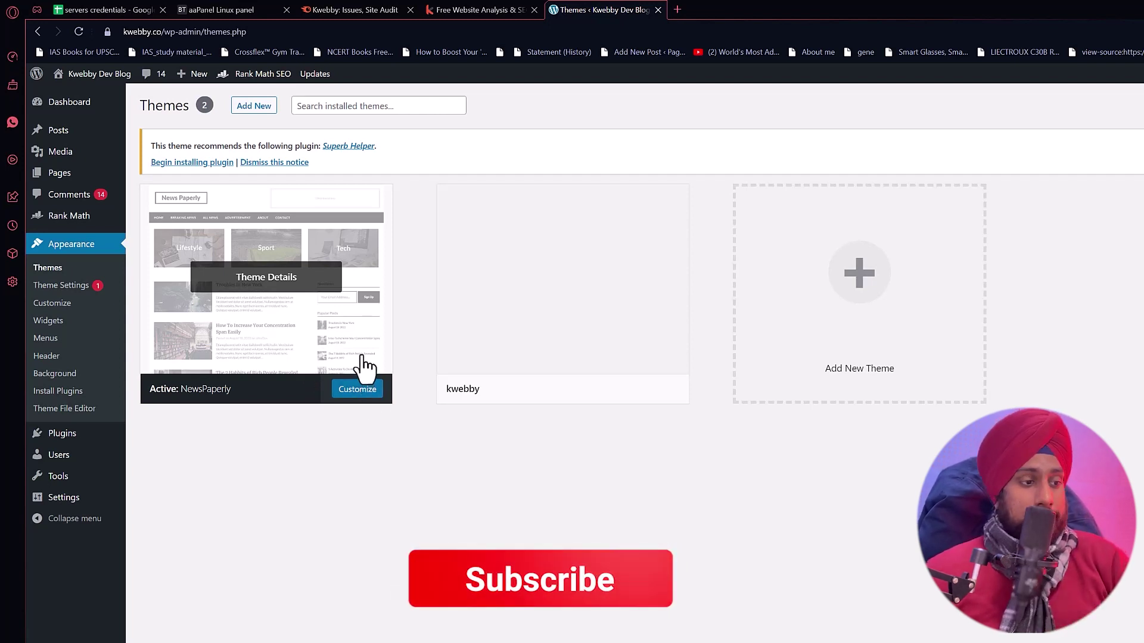
{"action": "mouse_move", "coordinate": [459, 391]}
{"action": "left_click", "coordinate": [461, 8]}
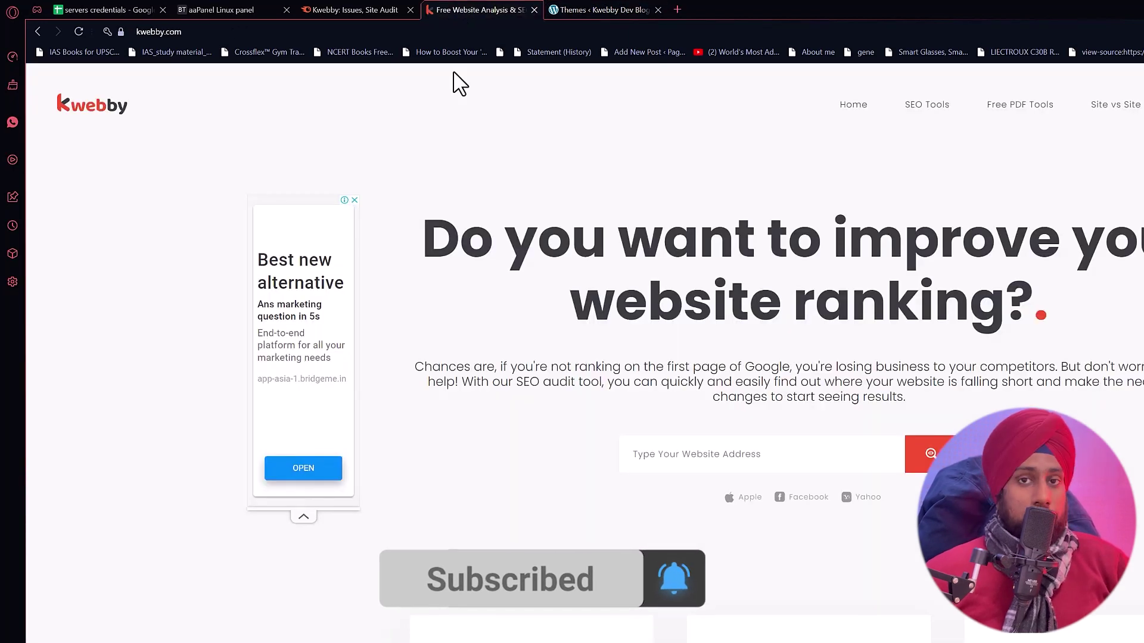
{"action": "left_click", "coordinate": [571, 10]}
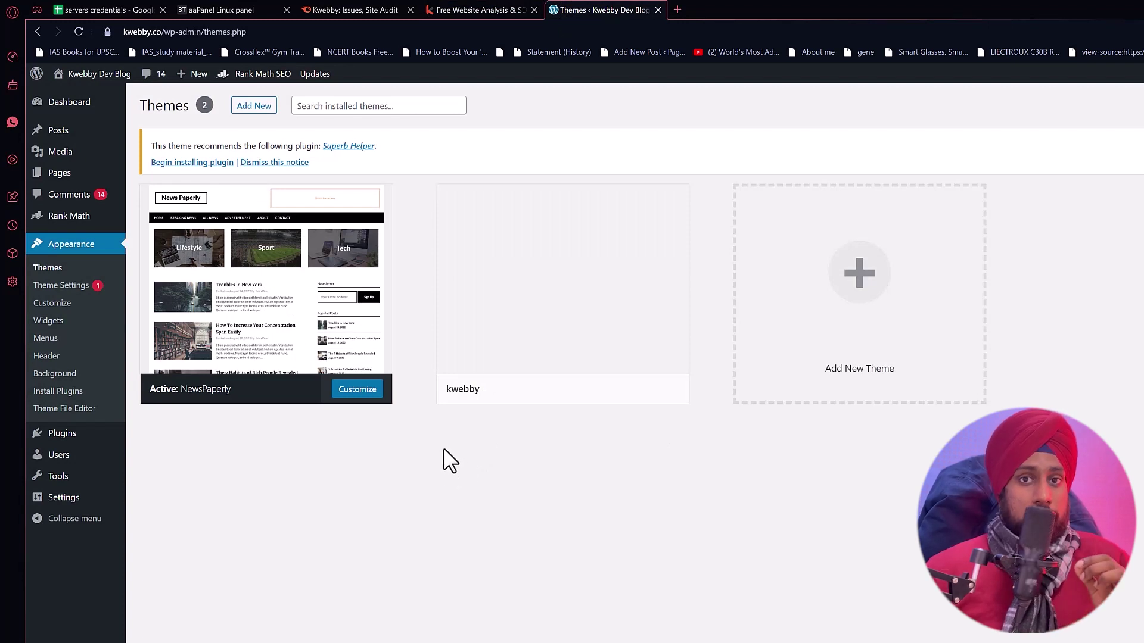
{"action": "mouse_move", "coordinate": [492, 362]}
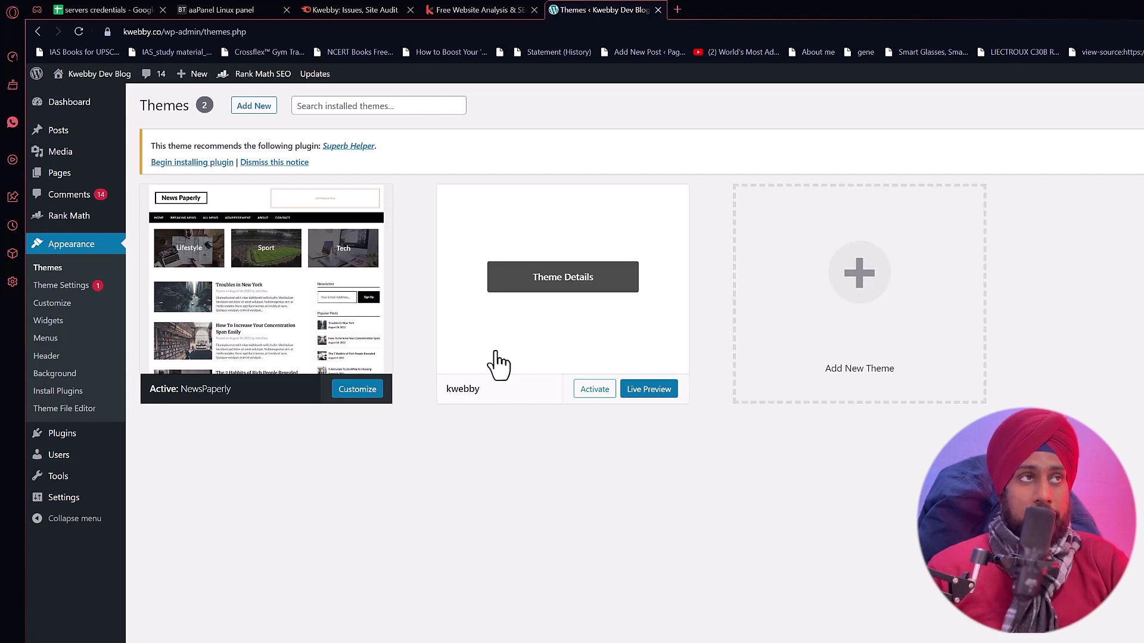
Switch to aaPanel and open the .htaccess file from the kwebby.com root folder to examine its rewrite rules
{"action": "left_click", "coordinate": [205, 10]}
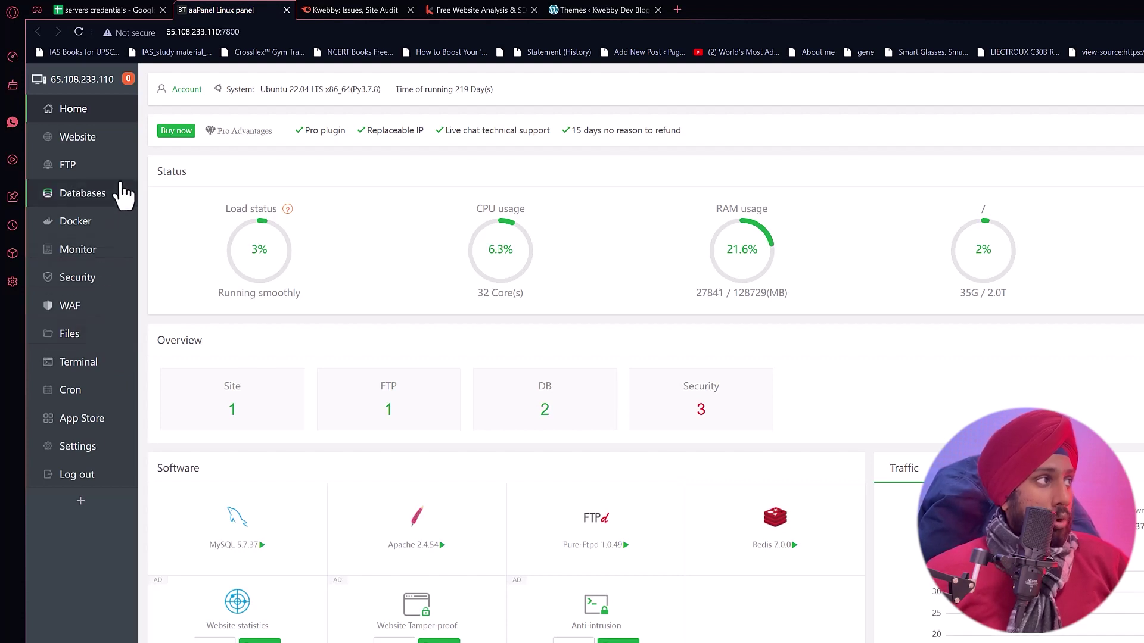
{"action": "left_click", "coordinate": [101, 338]}
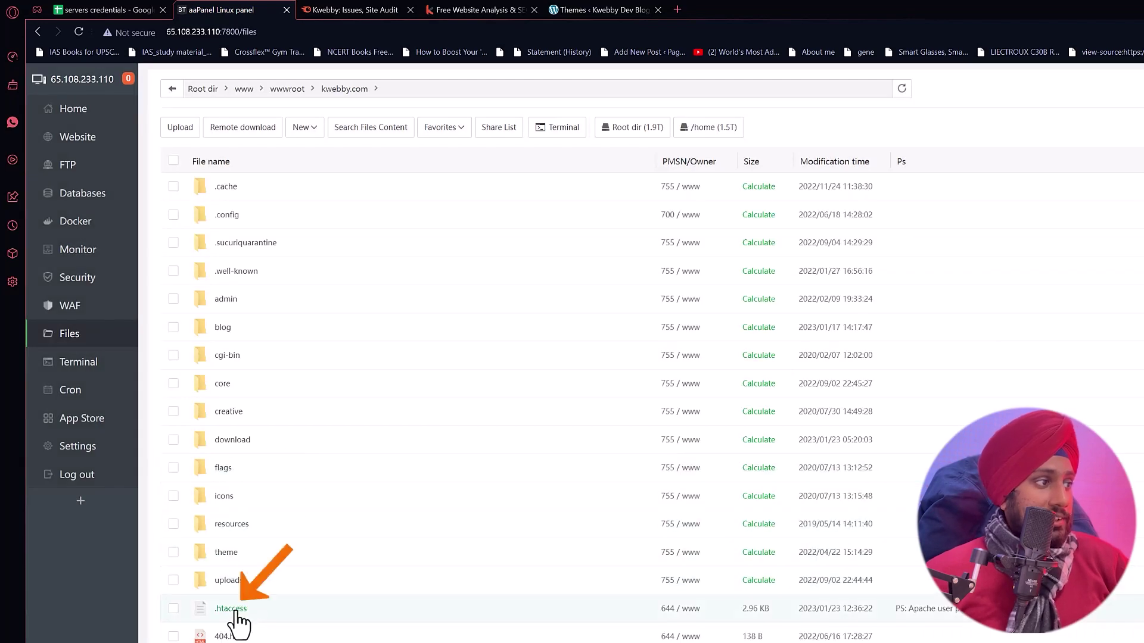
{"action": "left_click", "coordinate": [232, 608]}
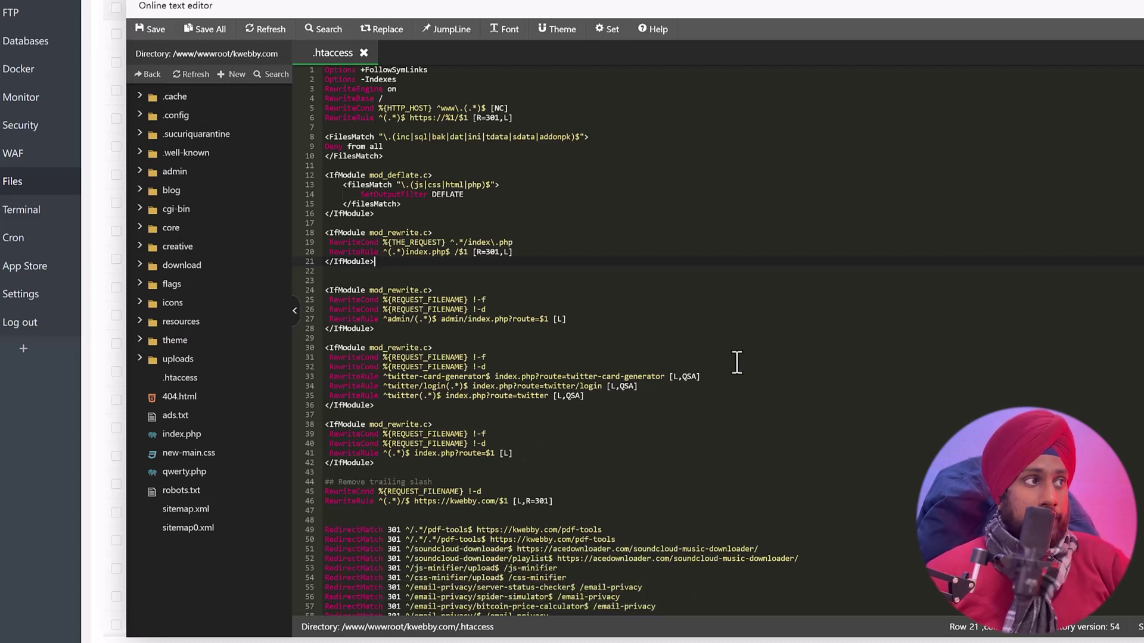
{"action": "left_click", "coordinate": [534, 357]}
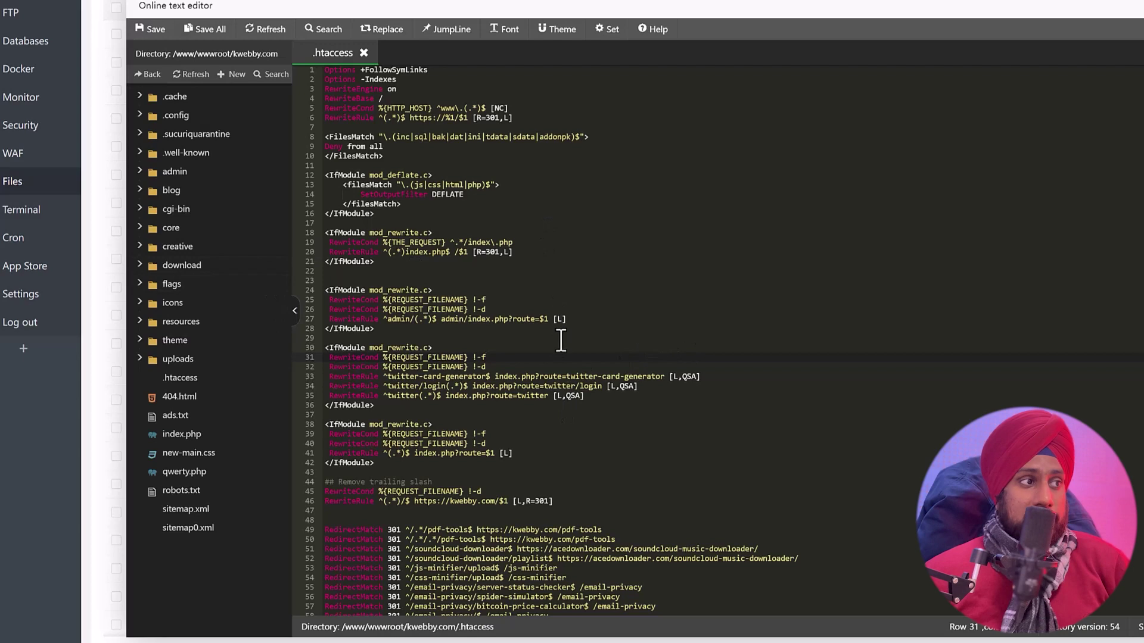
Look through the rewrite rules in .htaccess and examine the permissions of the folders in the kwebby.com root
{"action": "scroll", "coordinate": [555, 516], "scroll_direction": "down", "scroll_amount": 5}
{"action": "scroll", "coordinate": [554, 516], "scroll_direction": "up", "scroll_amount": 5}
{"action": "left_click", "coordinate": [487, 340]}
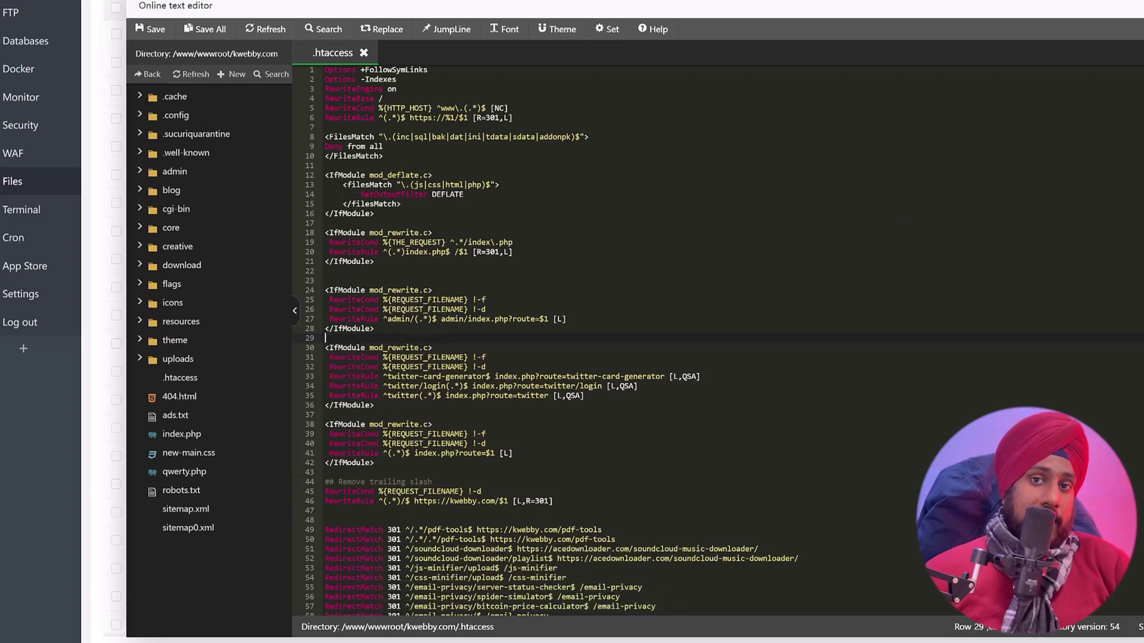
{"action": "left_click", "coordinate": [434, 213]}
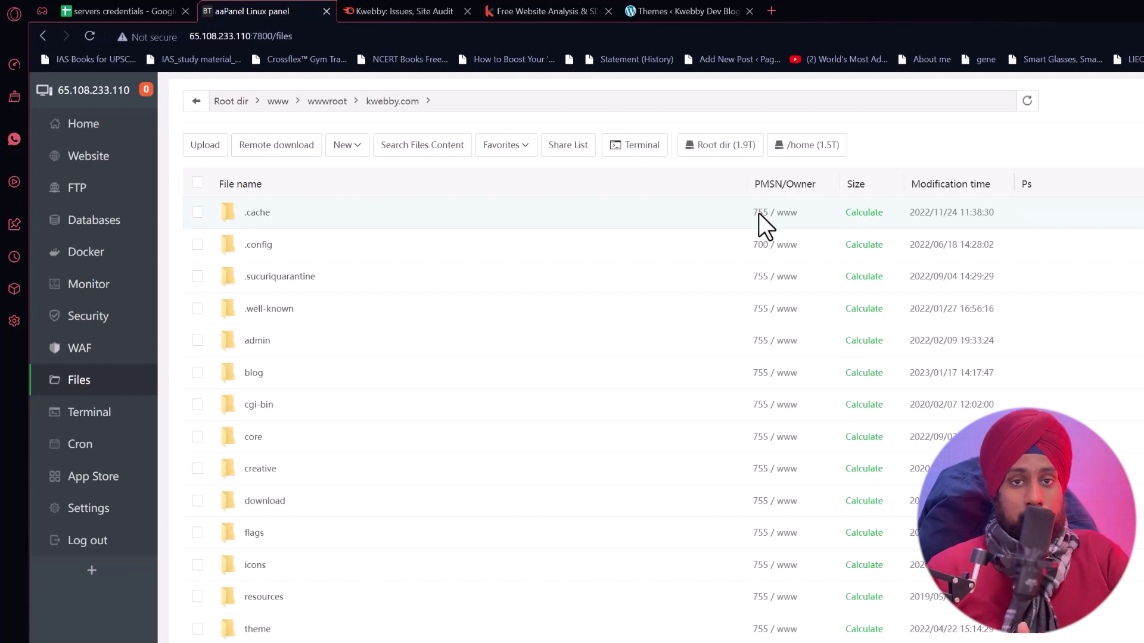
{"action": "scroll", "coordinate": [402, 640], "scroll_direction": "down", "scroll_amount": 1}
{"action": "scroll", "coordinate": [402, 640], "scroll_direction": "up", "scroll_amount": 1}
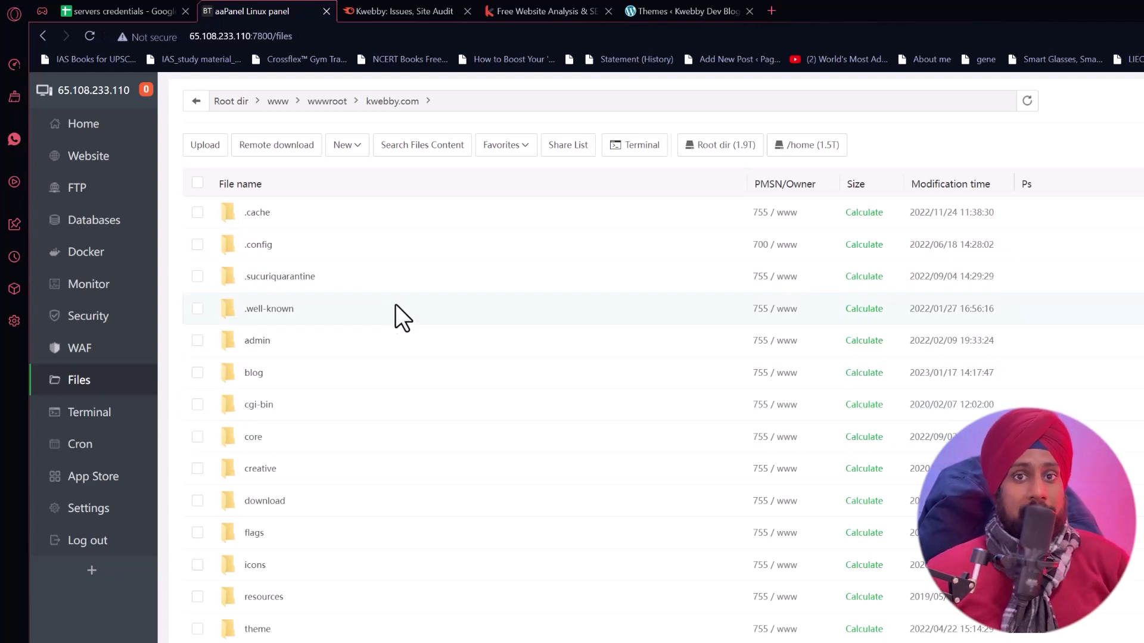
{"action": "scroll", "coordinate": [289, 381], "scroll_direction": "down", "scroll_amount": 1}
{"action": "scroll", "coordinate": [289, 435], "scroll_direction": "up", "scroll_amount": 1}
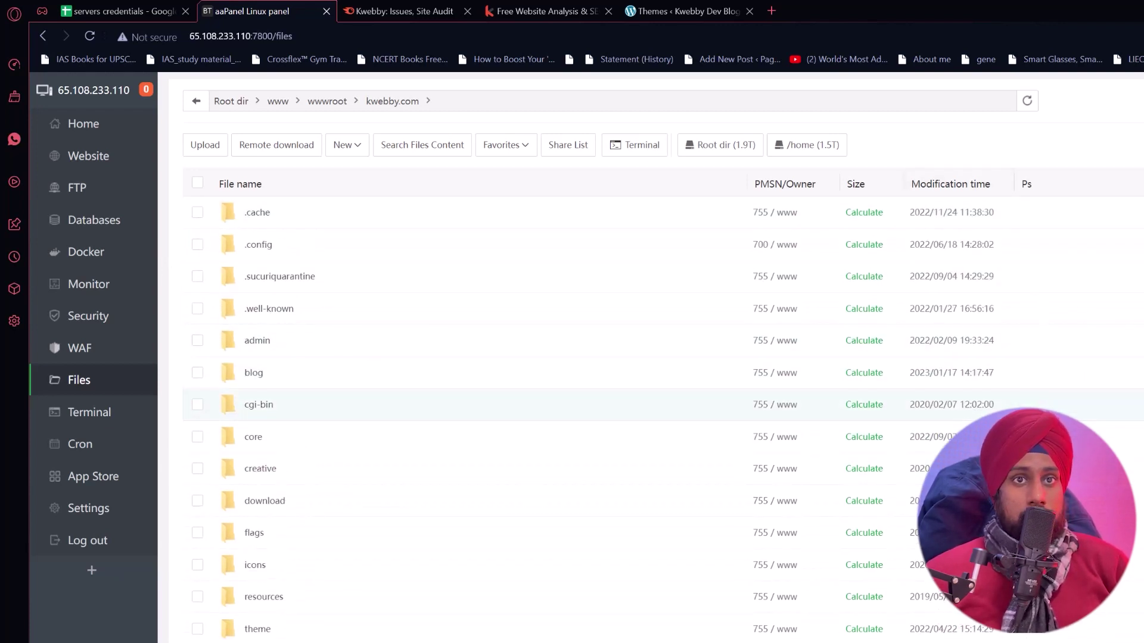
Set the blog folder's permissions to 750, removing public read and execute access, with subdirectories included
{"action": "right_click", "coordinate": [253, 381]}
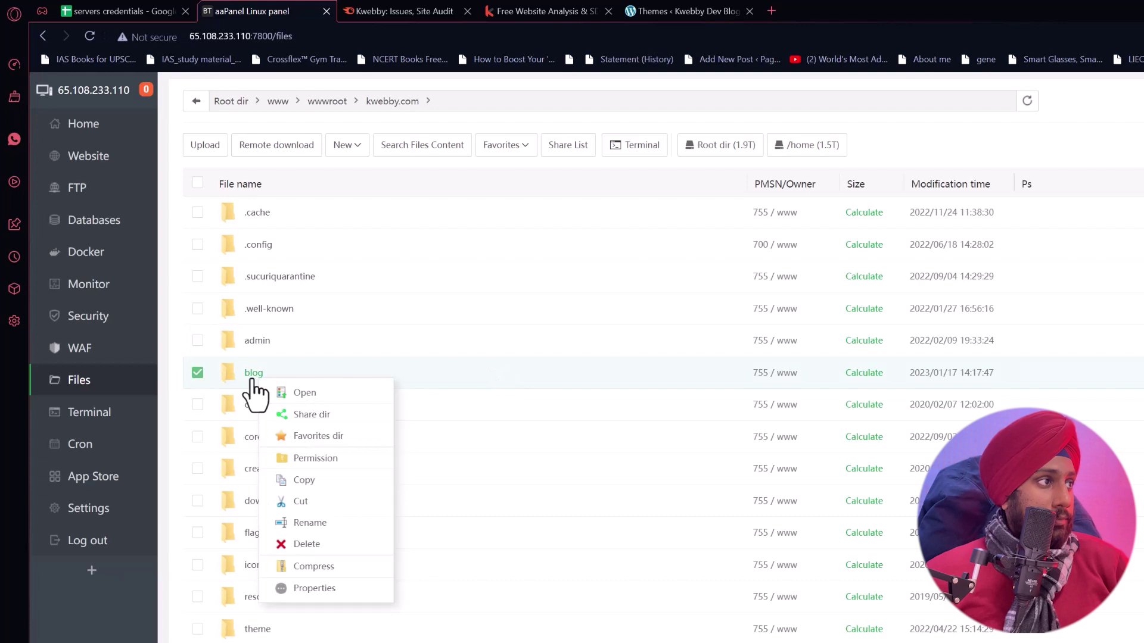
{"action": "left_click", "coordinate": [316, 457]}
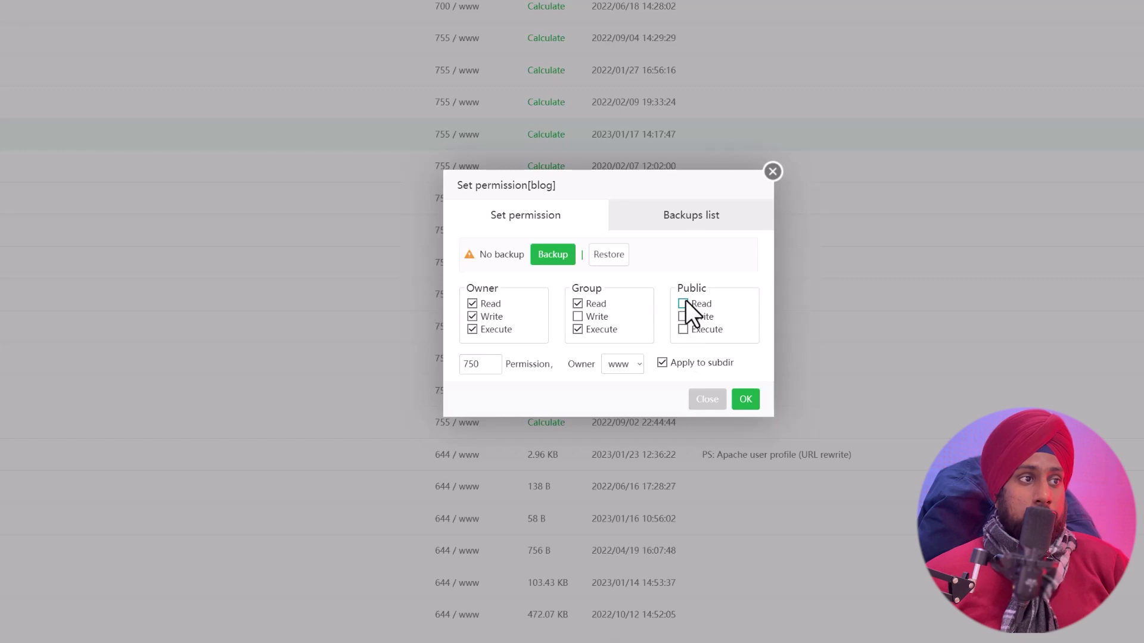
{"action": "left_click", "coordinate": [745, 399]}
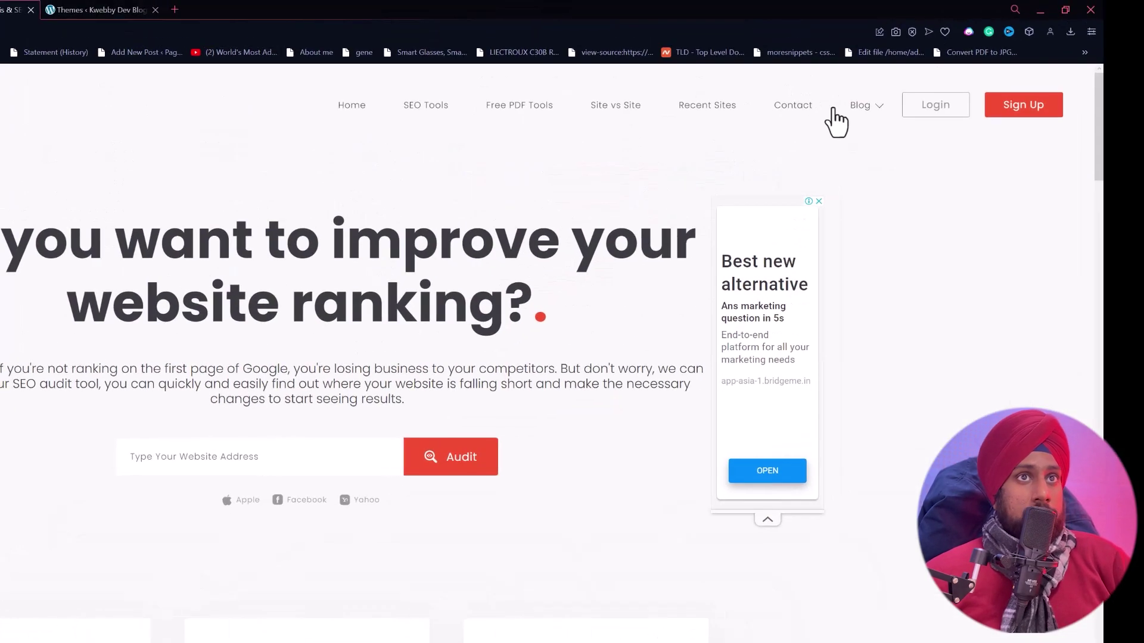
Open the blog from the kwebby.com homepage and look over the page
{"action": "left_click", "coordinate": [859, 105]}
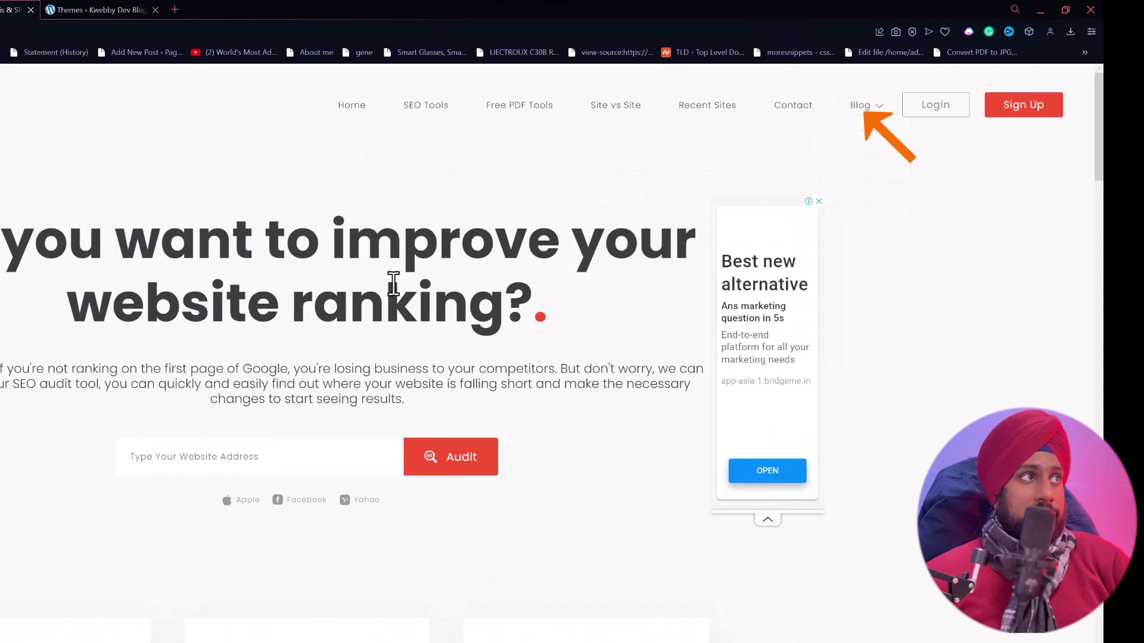
{"action": "scroll", "coordinate": [596, 357], "scroll_direction": "down", "scroll_amount": 3}
{"action": "scroll", "coordinate": [300, 305], "scroll_direction": "up", "scroll_amount": 1}
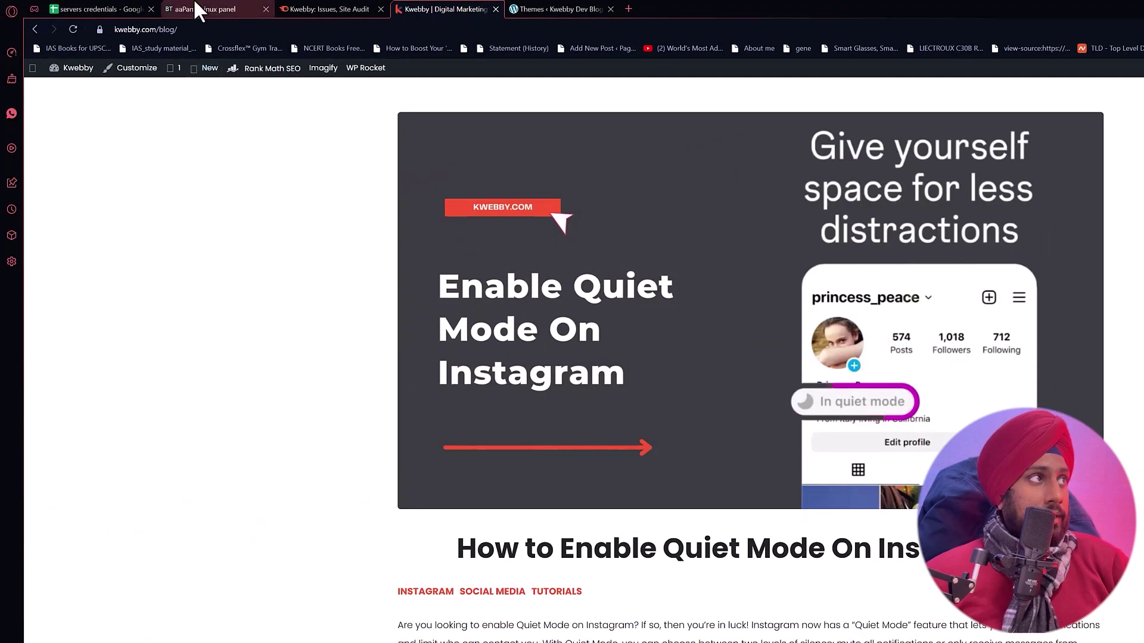
Remove all owner and group permissions from the blog folder in aaPanel, setting it to 000 with subdirectories, and reload kwebby.com/blog
{"action": "left_click", "coordinate": [191, 8]}
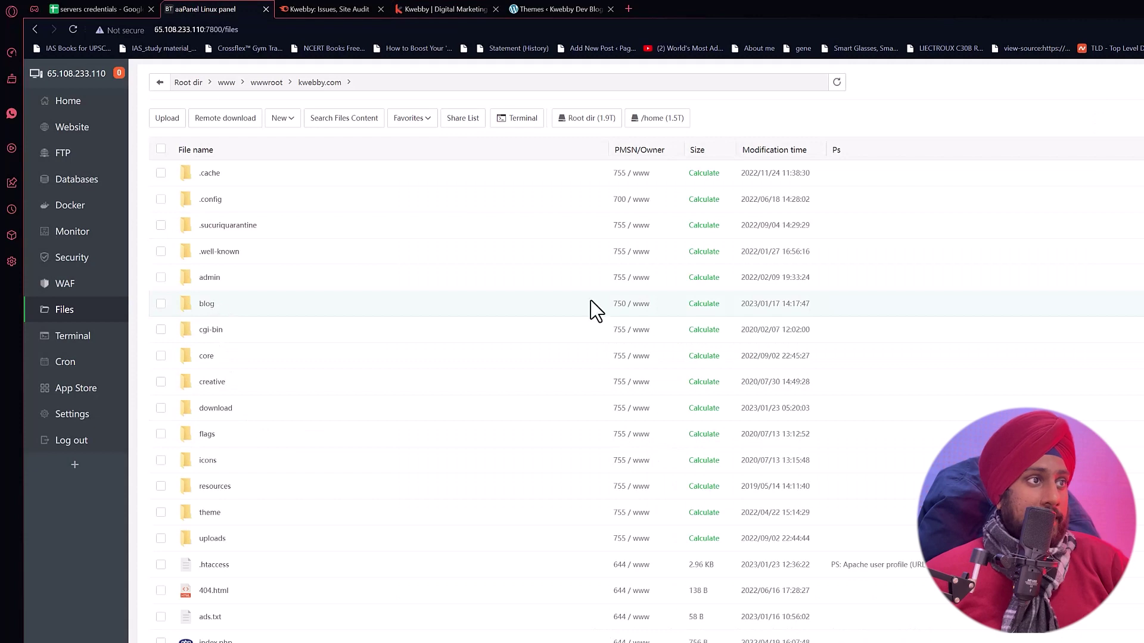
{"action": "left_click", "coordinate": [1023, 352]}
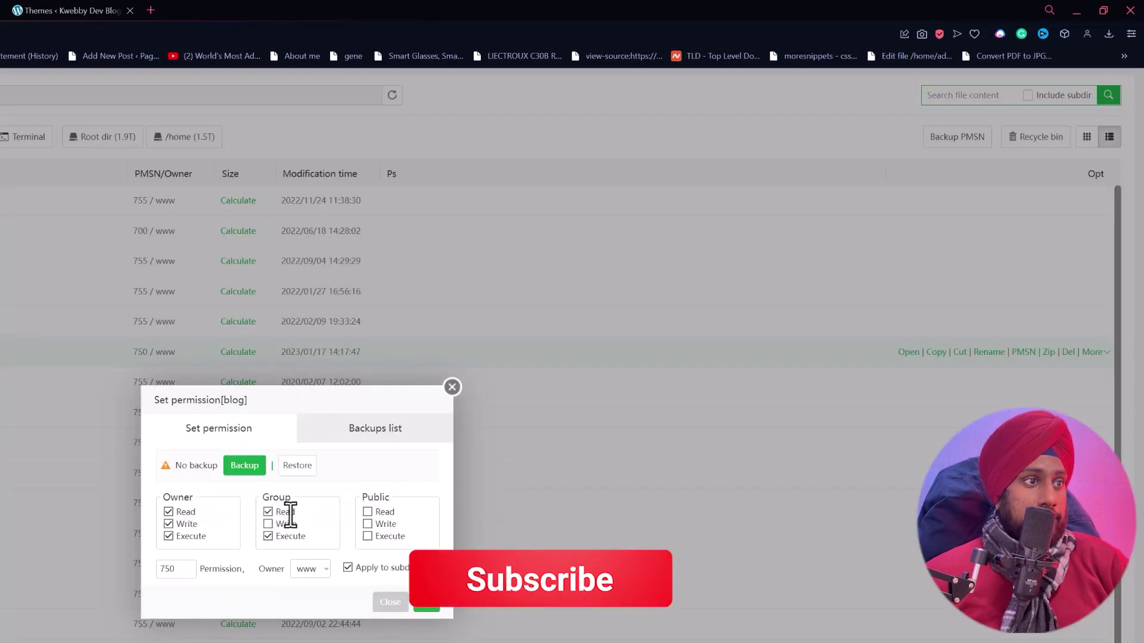
{"action": "left_click", "coordinate": [268, 534]}
{"action": "left_click", "coordinate": [268, 511]}
{"action": "left_click", "coordinate": [168, 511]}
{"action": "left_click", "coordinate": [168, 523]}
{"action": "left_click", "coordinate": [169, 536]}
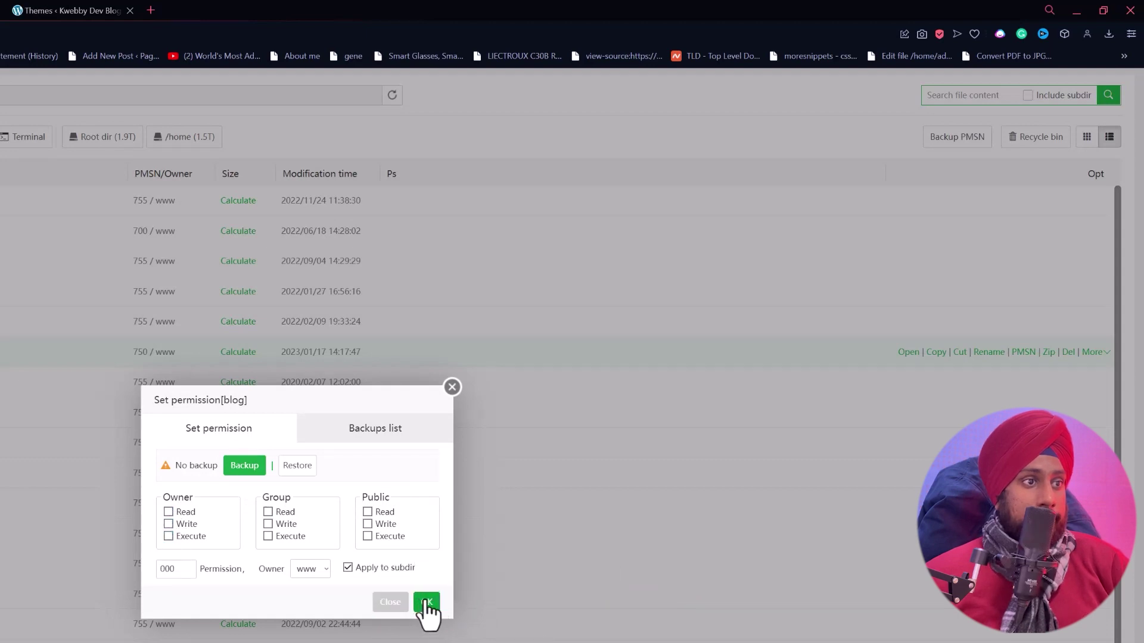
{"action": "left_click", "coordinate": [426, 603]}
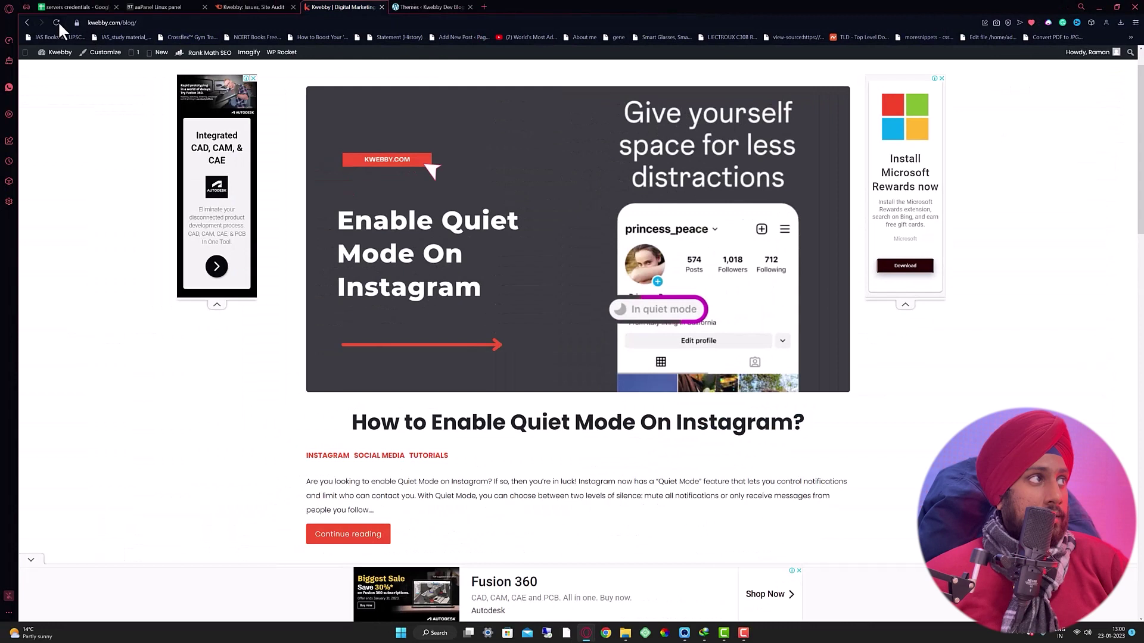
{"action": "left_click", "coordinate": [57, 21]}
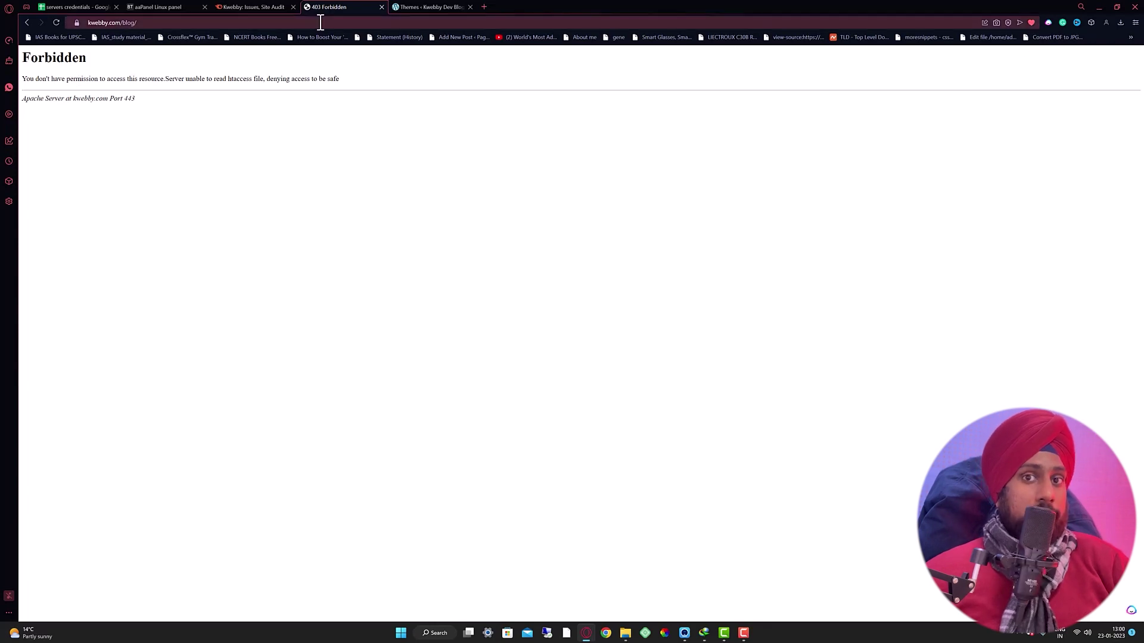
Set the blog folder's permissions to 755 in aaPanel, reload the blog page, and return to the file manager
{"action": "left_click", "coordinate": [138, 8]}
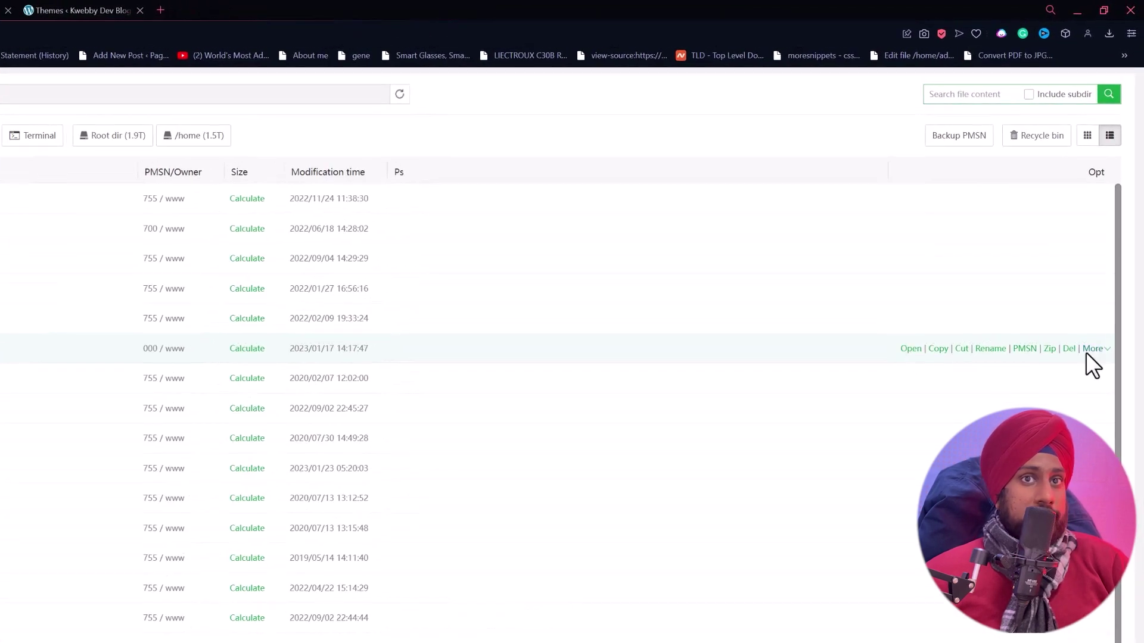
{"action": "left_click", "coordinate": [1026, 349]}
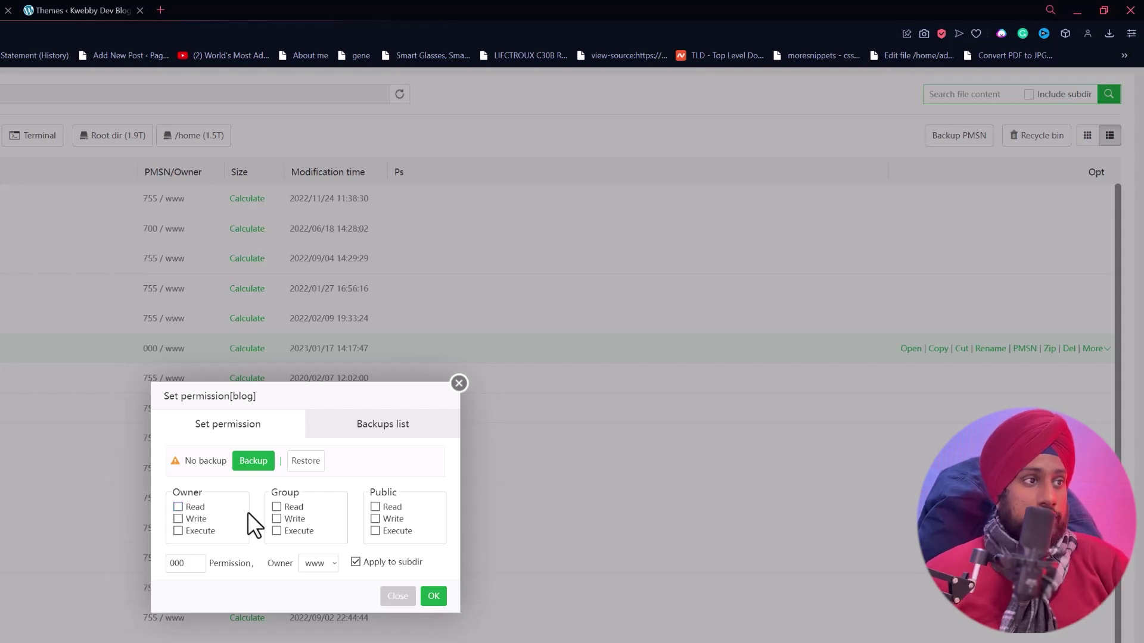
{"action": "double_click", "coordinate": [179, 563]}
{"action": "type", "text": "755"}
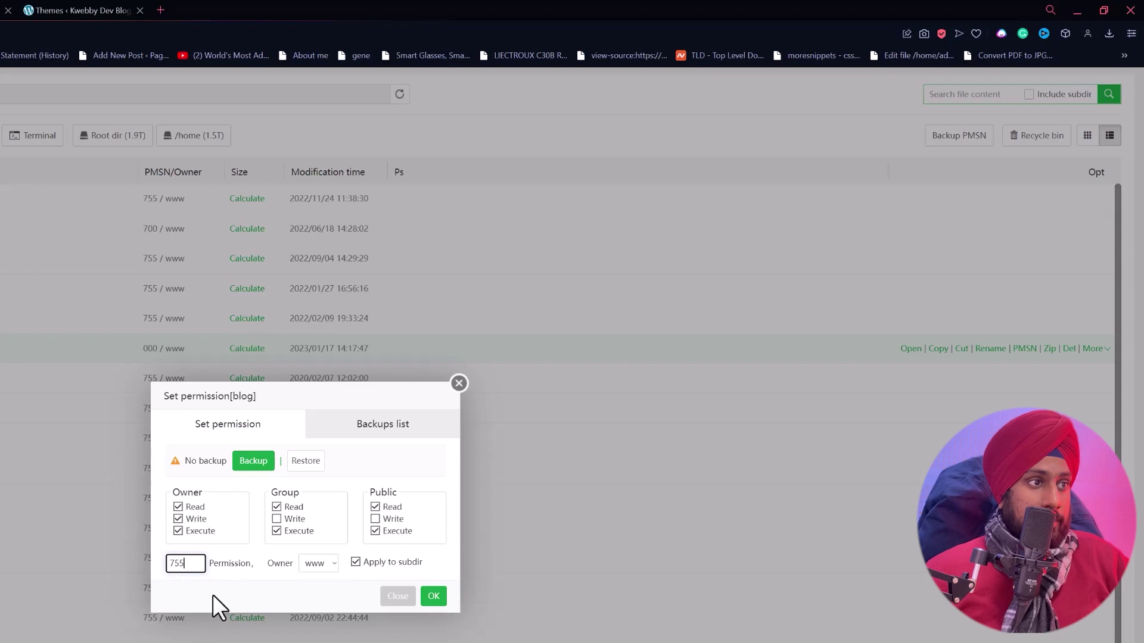
{"action": "left_click", "coordinate": [433, 596]}
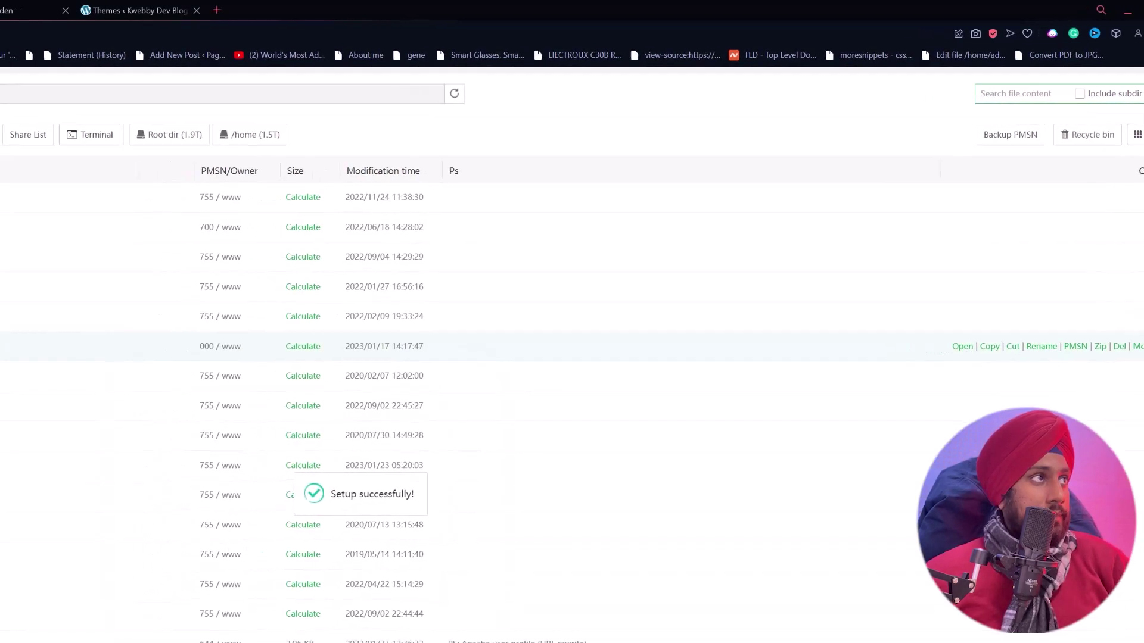
{"action": "left_click", "coordinate": [401, 8]}
{"action": "left_click", "coordinate": [477, 9]}
{"action": "key", "text": "F5"}
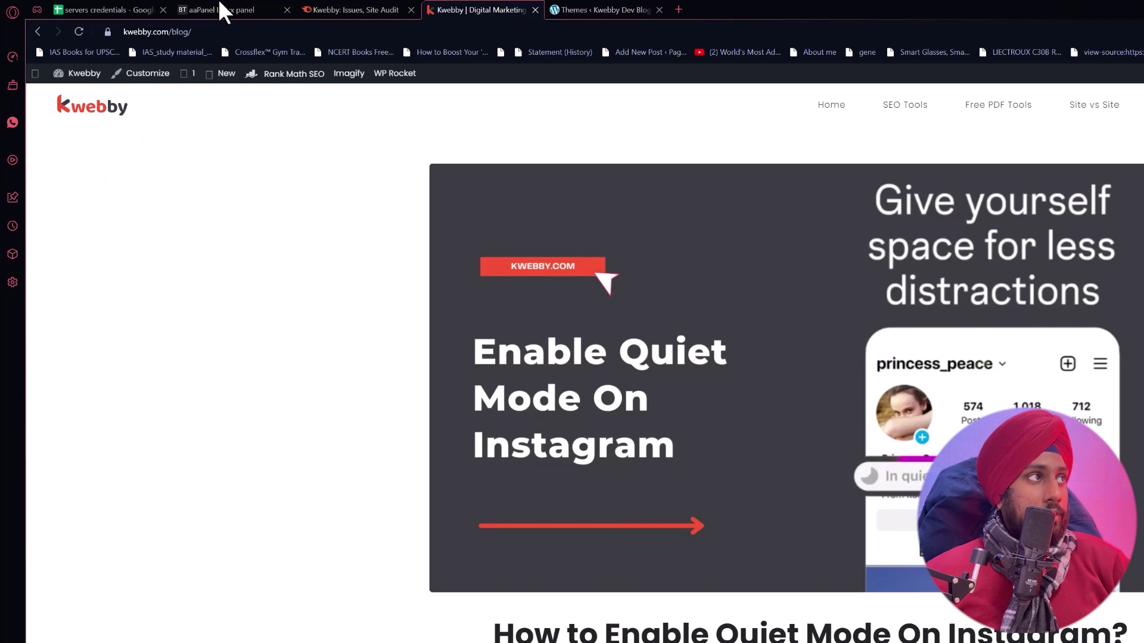
{"action": "left_click", "coordinate": [225, 8]}
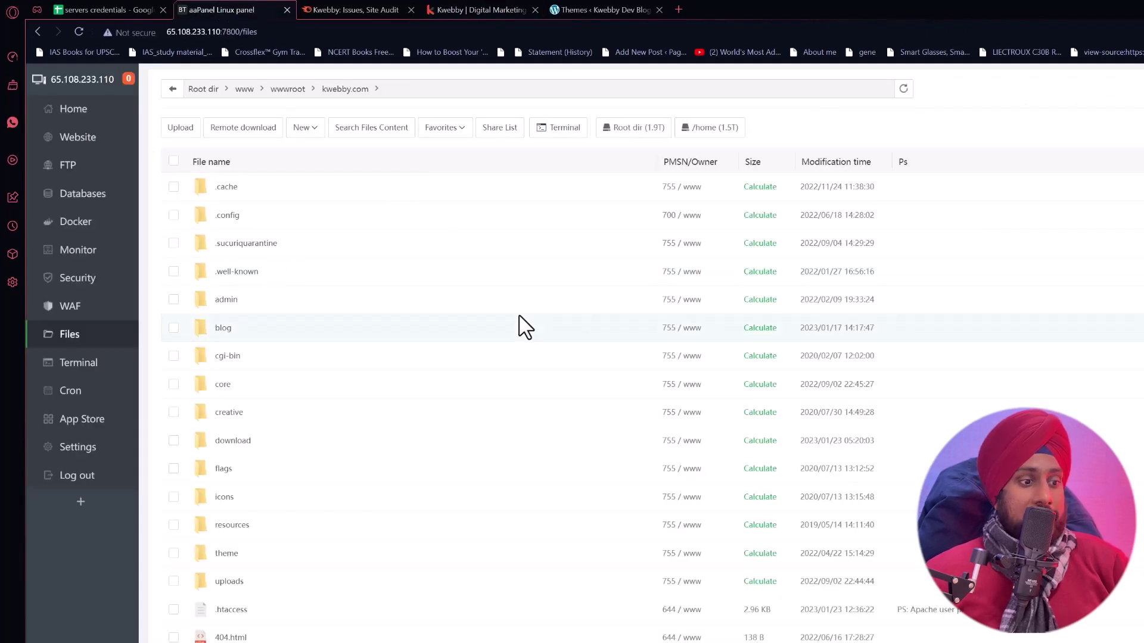
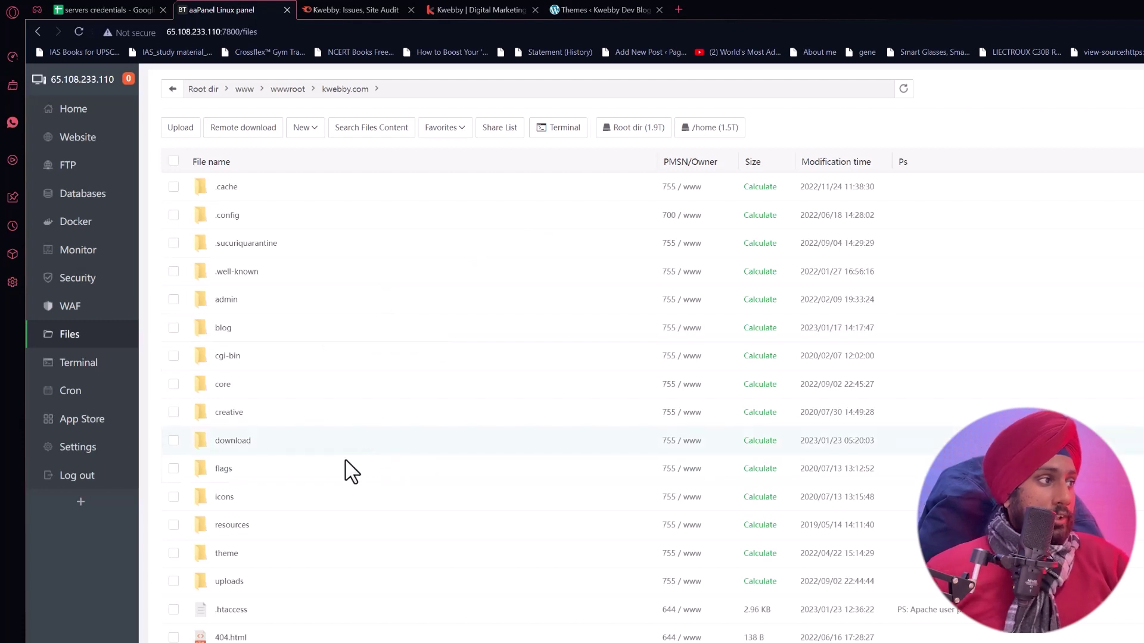
Browse kwebby.com's SEO Tools and Free PDF Tools pages and open the PDF to TXT converter
{"action": "left_click", "coordinate": [387, 10]}
{"action": "left_click", "coordinate": [476, 10]}
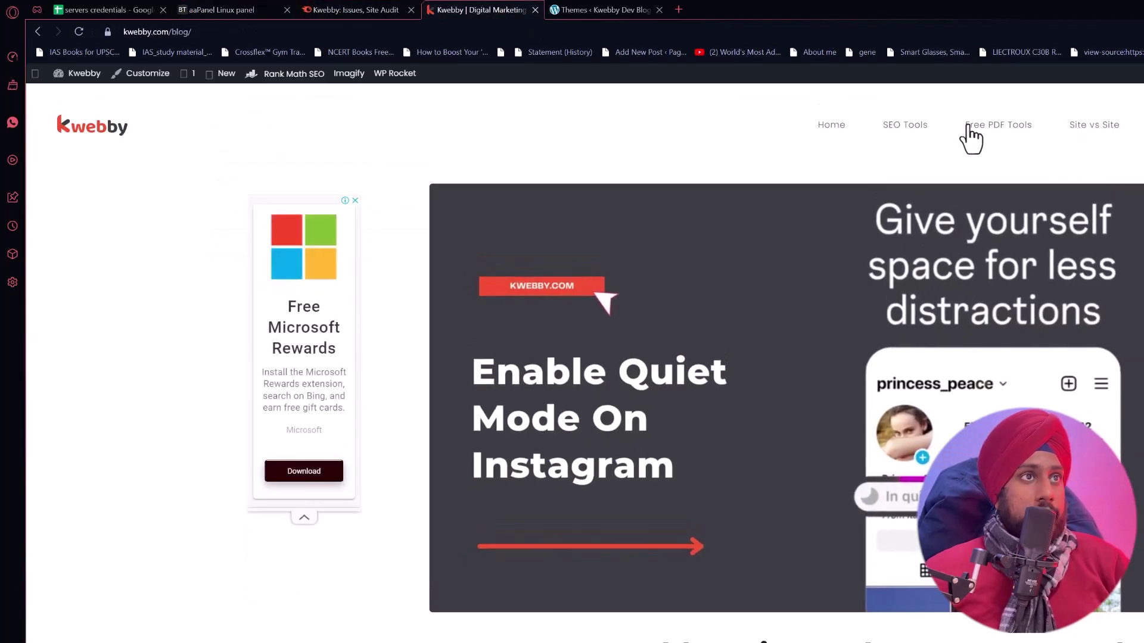
{"action": "left_click", "coordinate": [905, 125]}
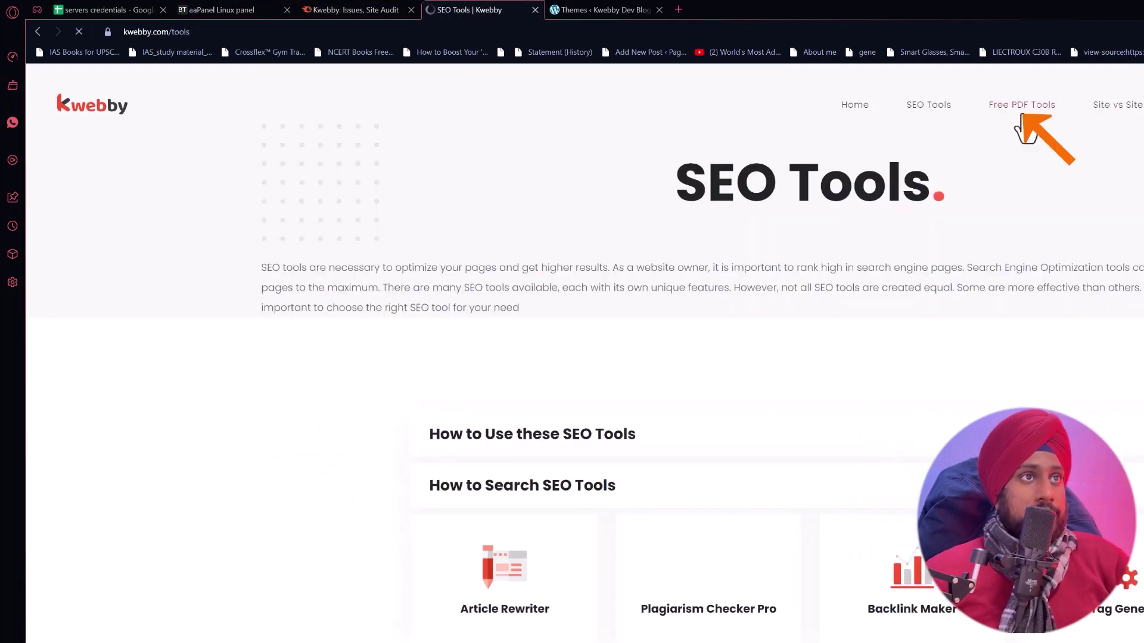
{"action": "scroll", "coordinate": [771, 443], "scroll_direction": "down", "scroll_amount": 5}
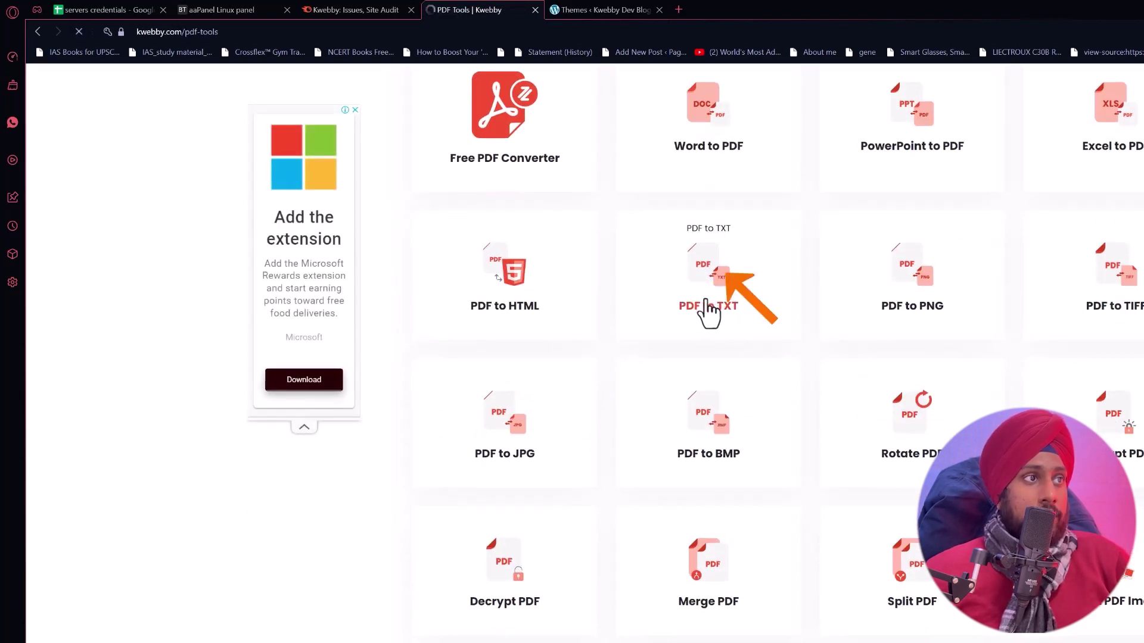
{"action": "left_click", "coordinate": [706, 314]}
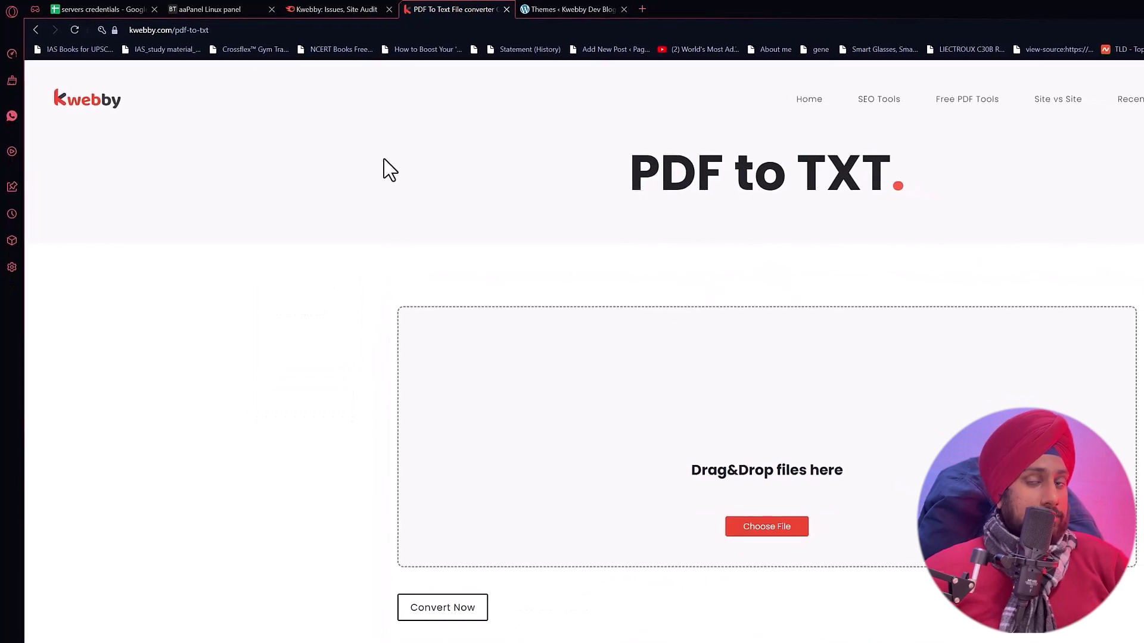
{"action": "scroll", "coordinate": [375, 161], "scroll_direction": "down", "scroll_amount": 10}
Check the Semrush Site Audit errors, and open pdf2txt.php from the kwebby.com theme/nts folder in aaPanel
{"action": "left_click", "coordinate": [336, 7]}
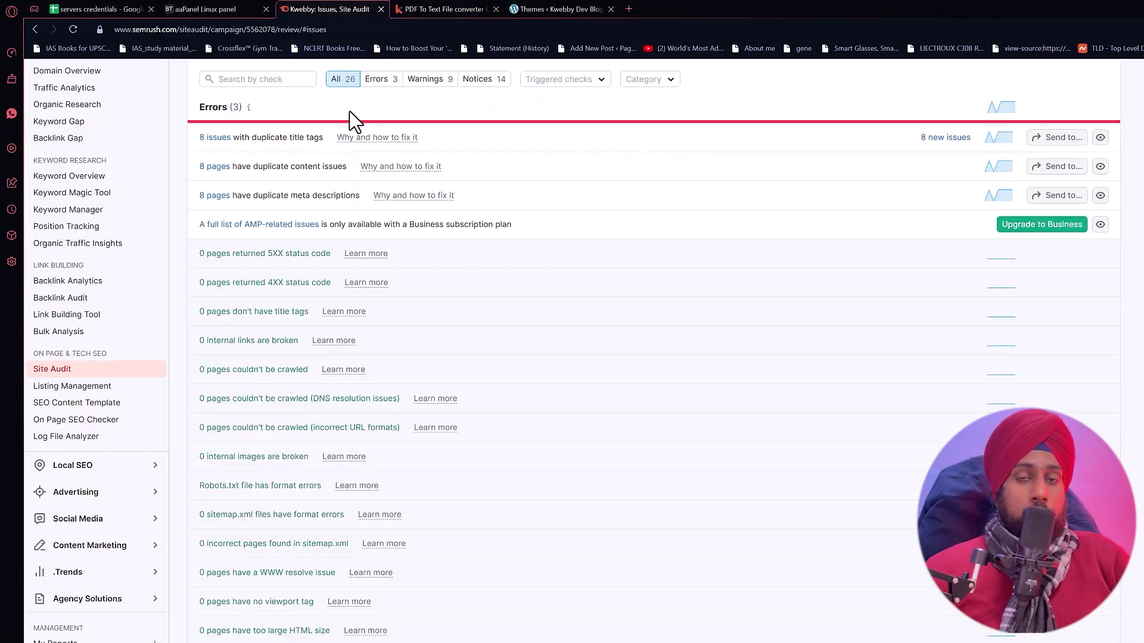
{"action": "left_click", "coordinate": [228, 7]}
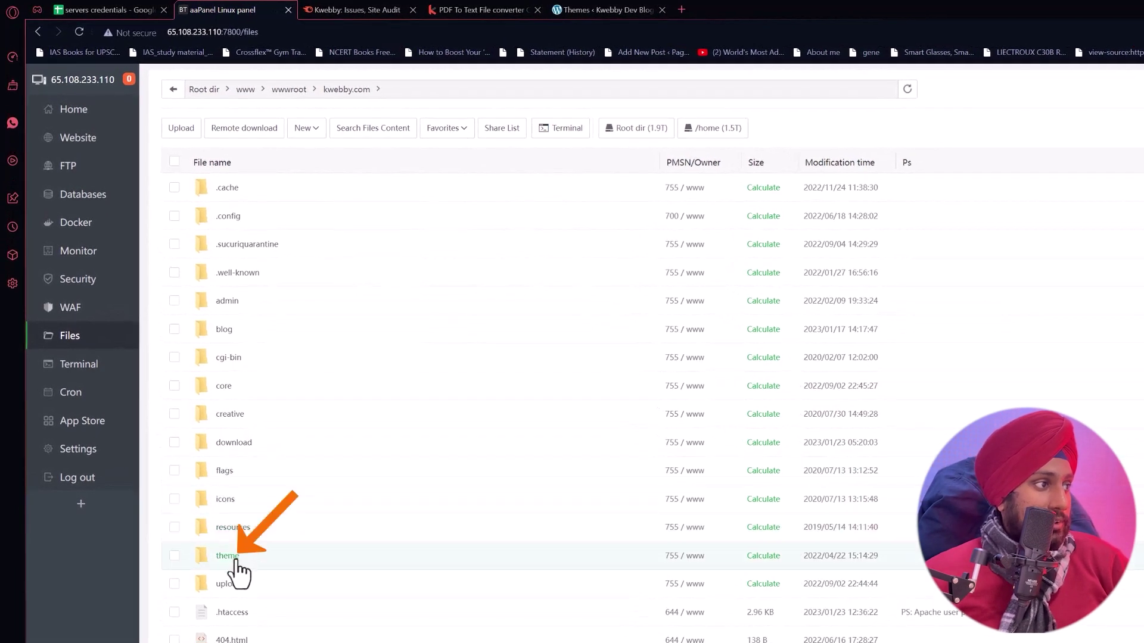
{"action": "left_click", "coordinate": [238, 560]}
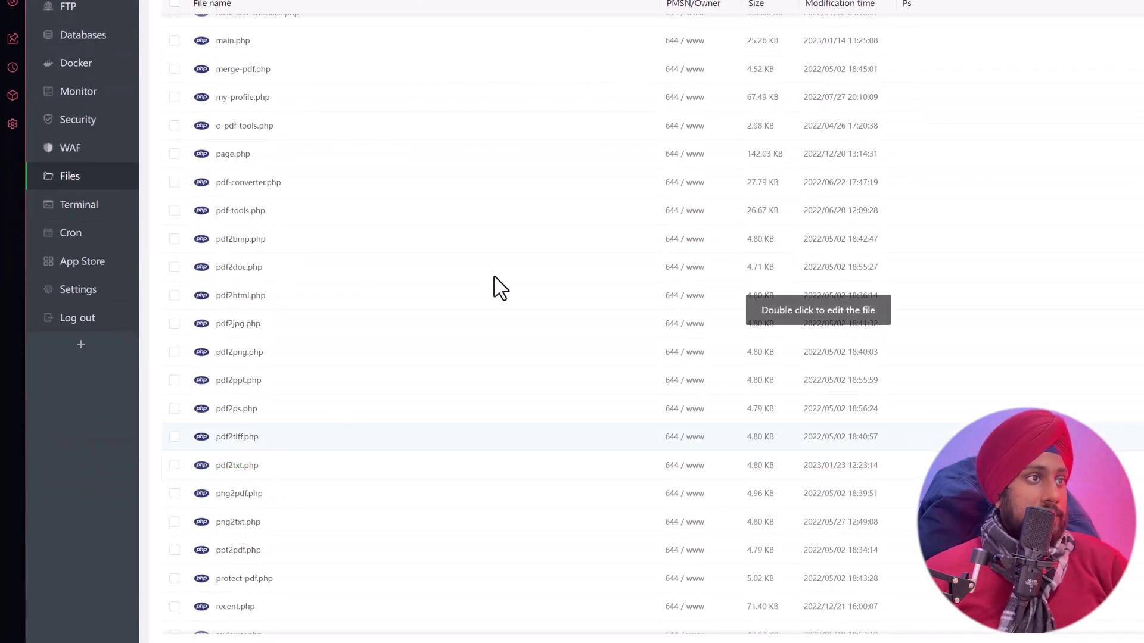
{"action": "double_click", "coordinate": [244, 467]}
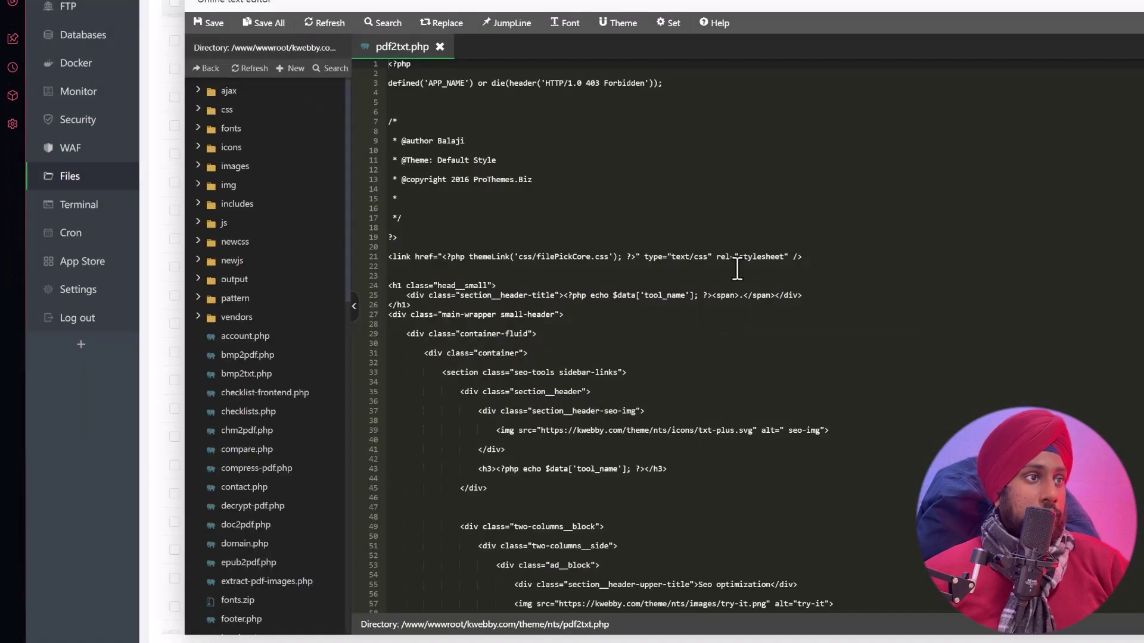
Examine the code of pdf2txt.php through to its closing scripts and select the entire file's contents
{"action": "scroll", "coordinate": [737, 270], "scroll_direction": "down", "scroll_amount": 4}
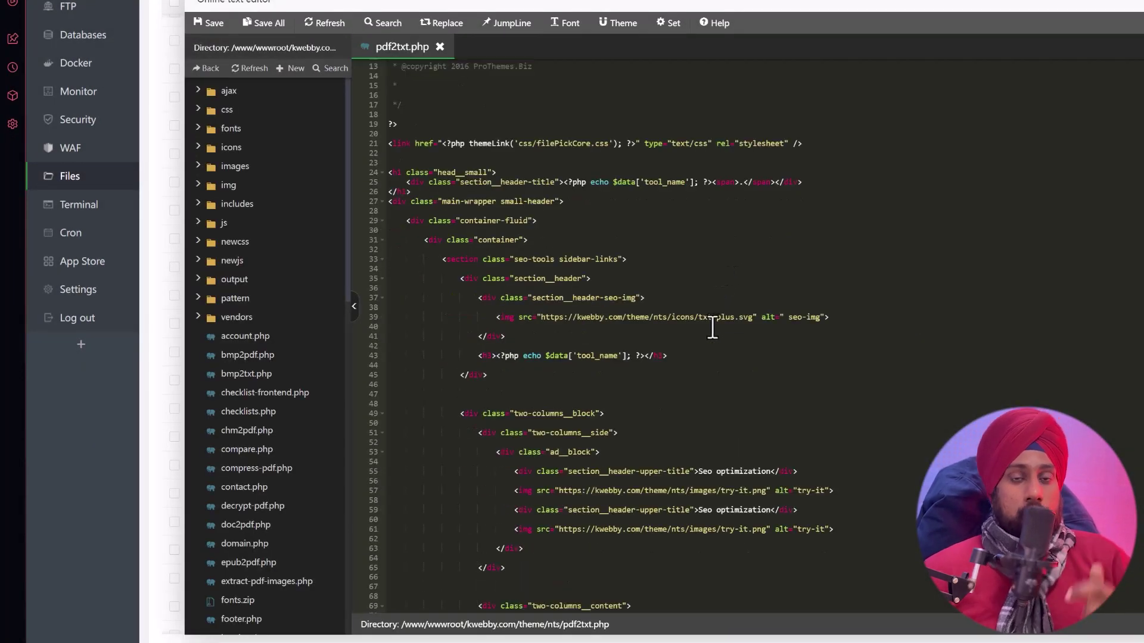
{"action": "left_click", "coordinate": [712, 318]}
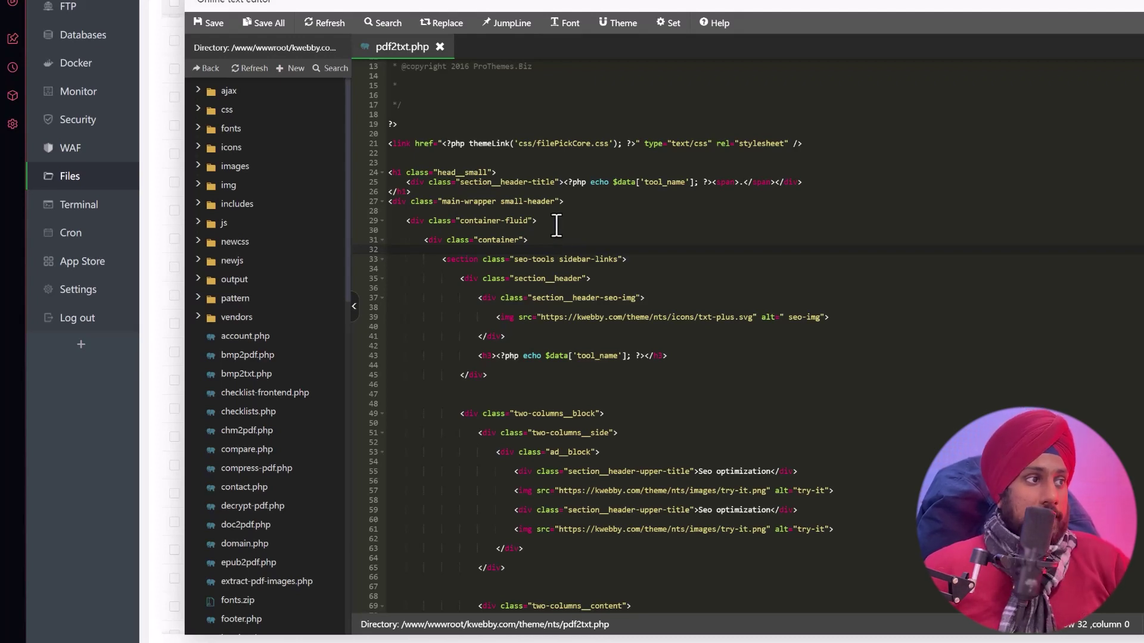
{"action": "scroll", "coordinate": [556, 226], "scroll_direction": "down", "scroll_amount": 10}
{"action": "scroll", "coordinate": [555, 225], "scroll_direction": "down", "scroll_amount": 3}
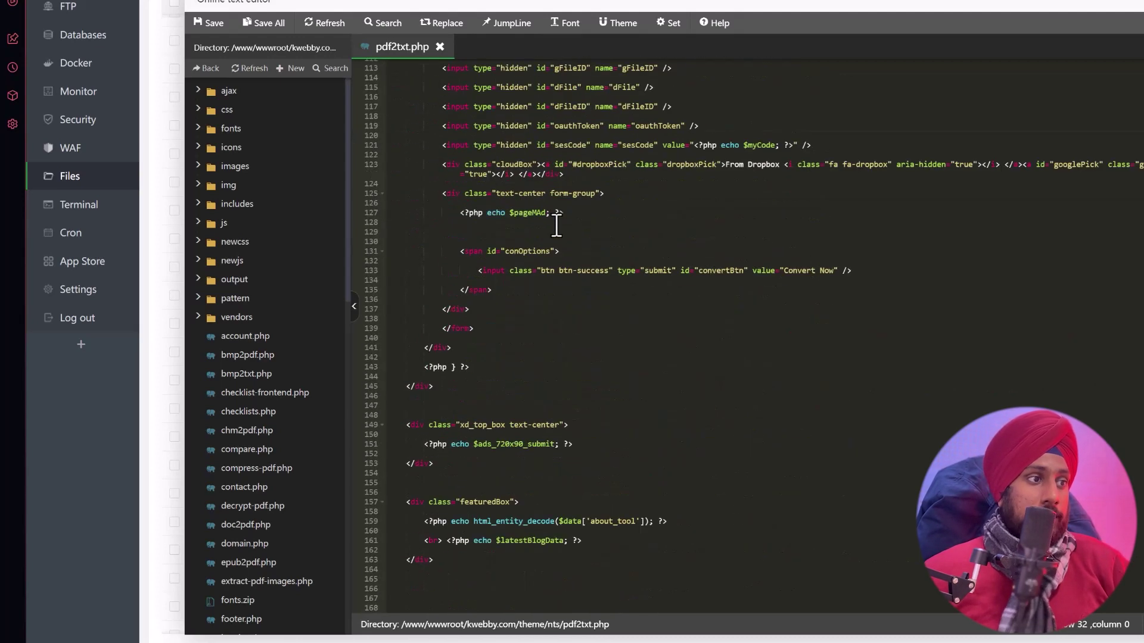
{"action": "scroll", "coordinate": [555, 225], "scroll_direction": "down", "scroll_amount": 3}
{"action": "left_click", "coordinate": [486, 166]}
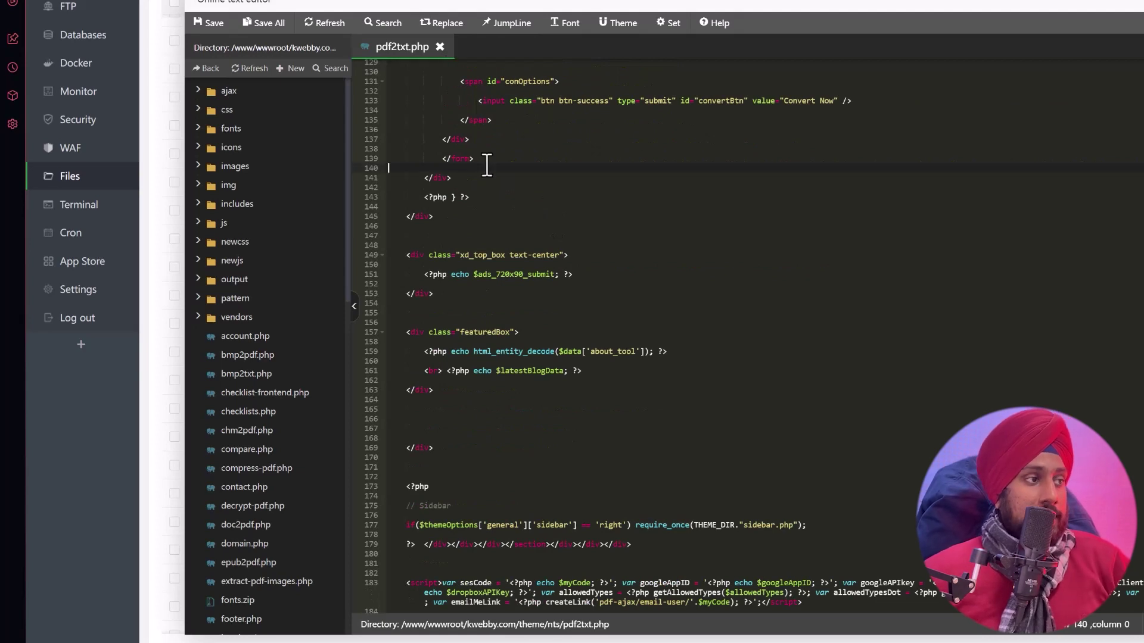
{"action": "scroll", "coordinate": [518, 296], "scroll_direction": "down", "scroll_amount": 2}
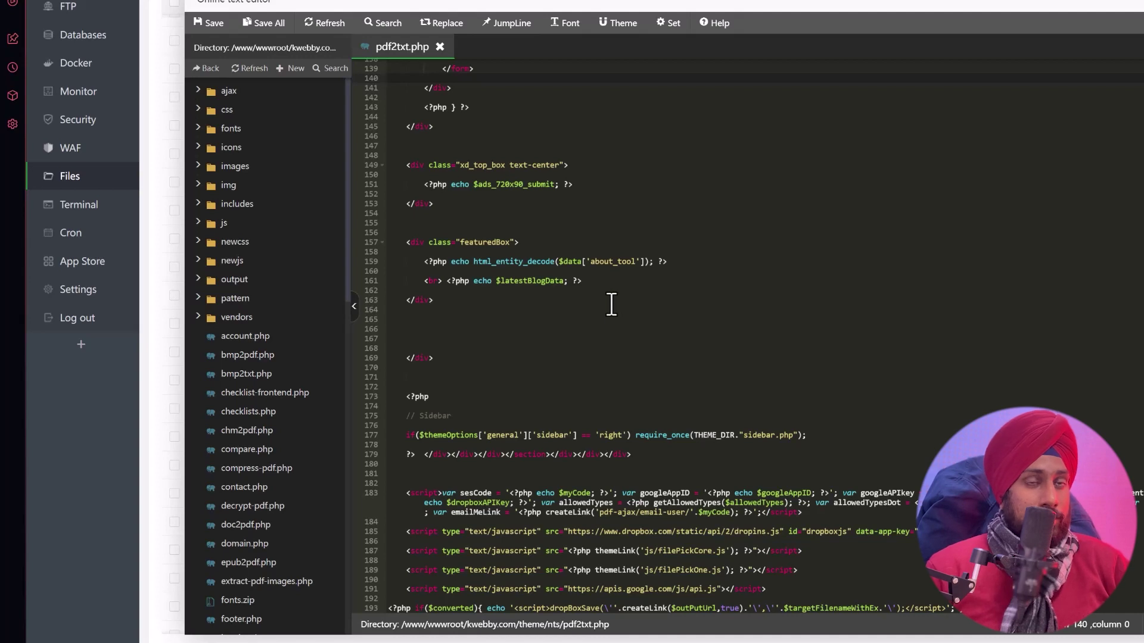
{"action": "key", "text": "ctrl+a"}
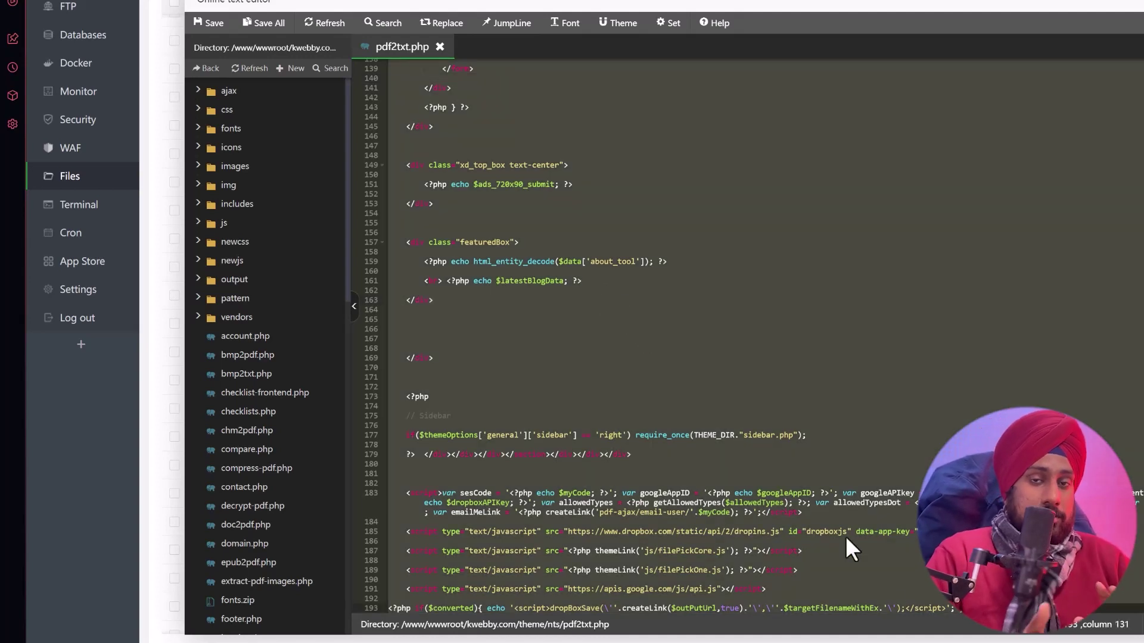
Switch to Visual Studio Code, review the Problems list for the pdf2txt.php code placed in new-main.css, and close the program
{"action": "key", "text": "super"}
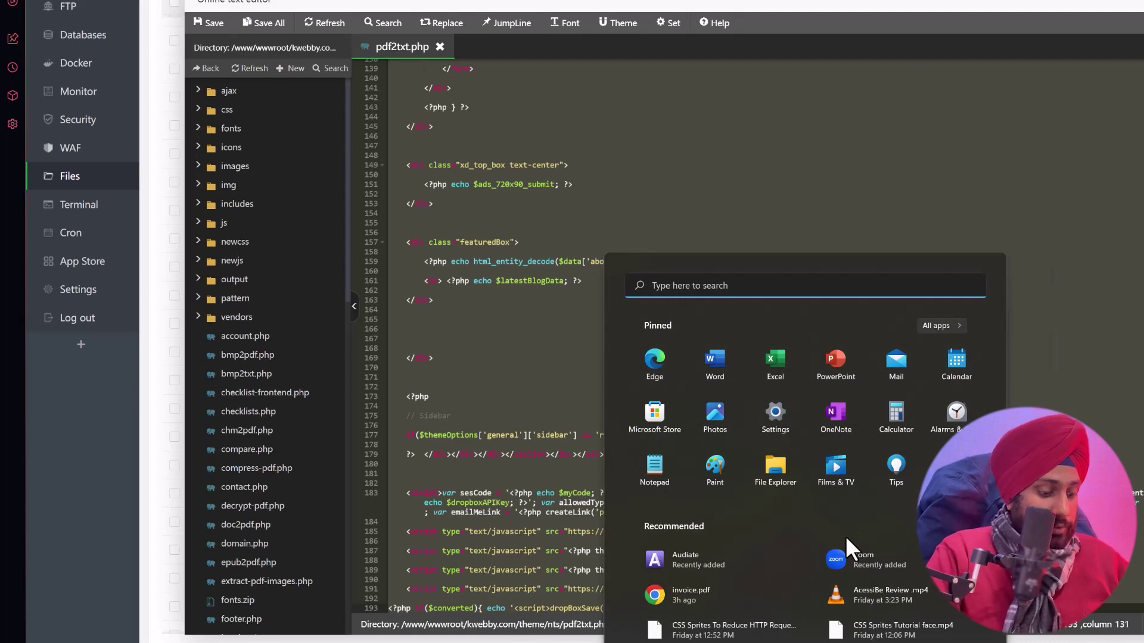
{"action": "type", "text": "vsc"}
{"action": "key", "text": "Return"}
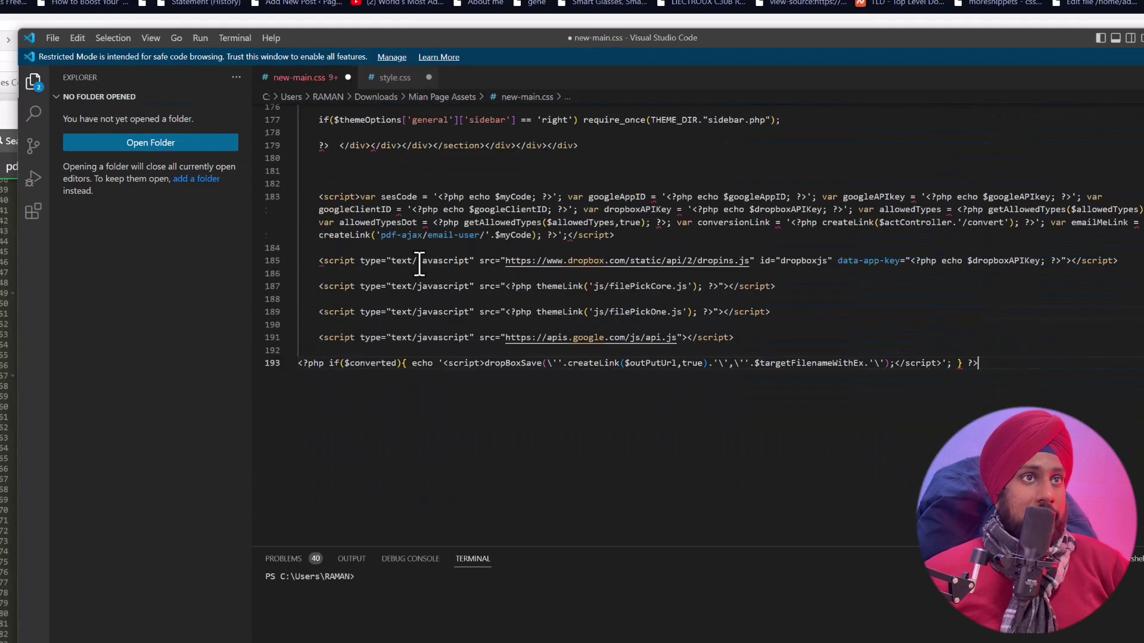
{"action": "scroll", "coordinate": [419, 264], "scroll_direction": "up", "scroll_amount": 15}
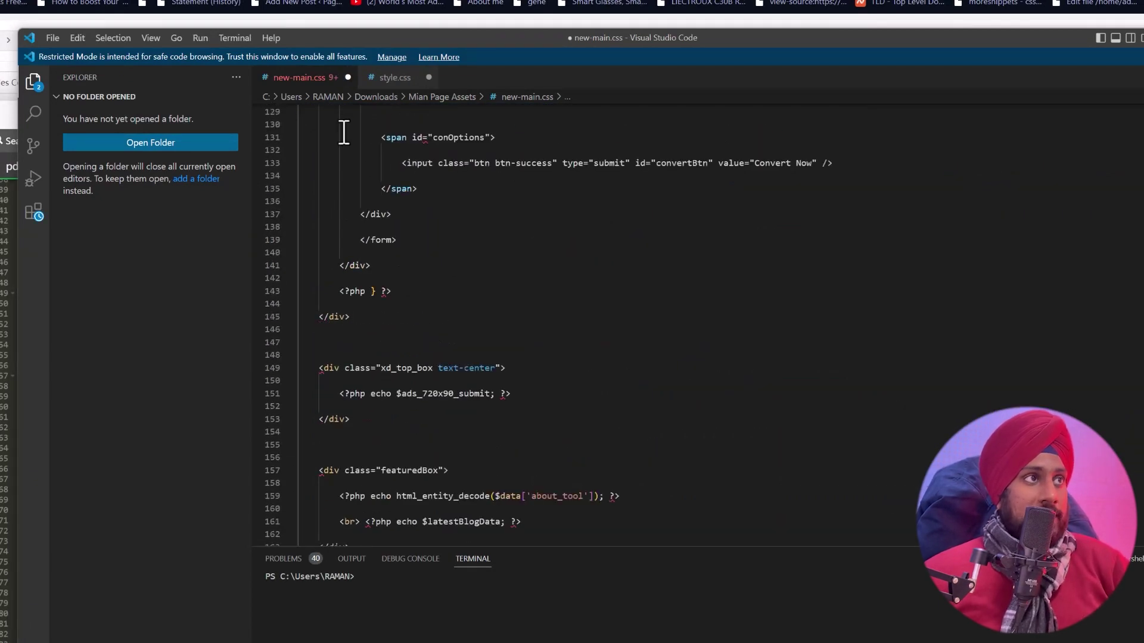
{"action": "left_click", "coordinate": [298, 562]}
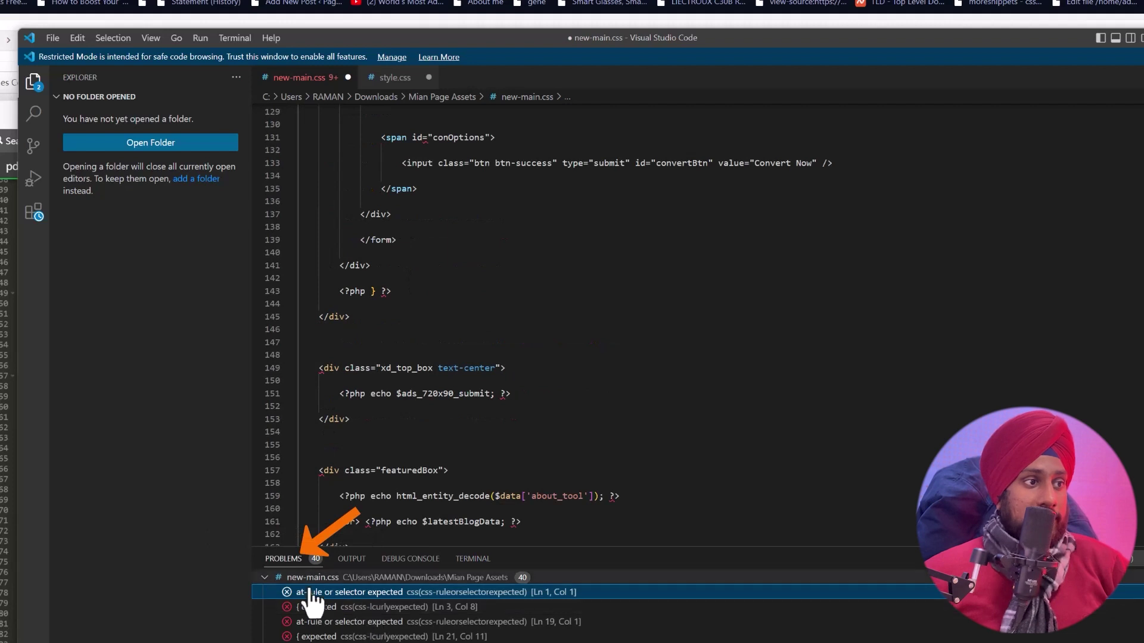
{"action": "scroll", "coordinate": [333, 620], "scroll_direction": "down", "scroll_amount": 10}
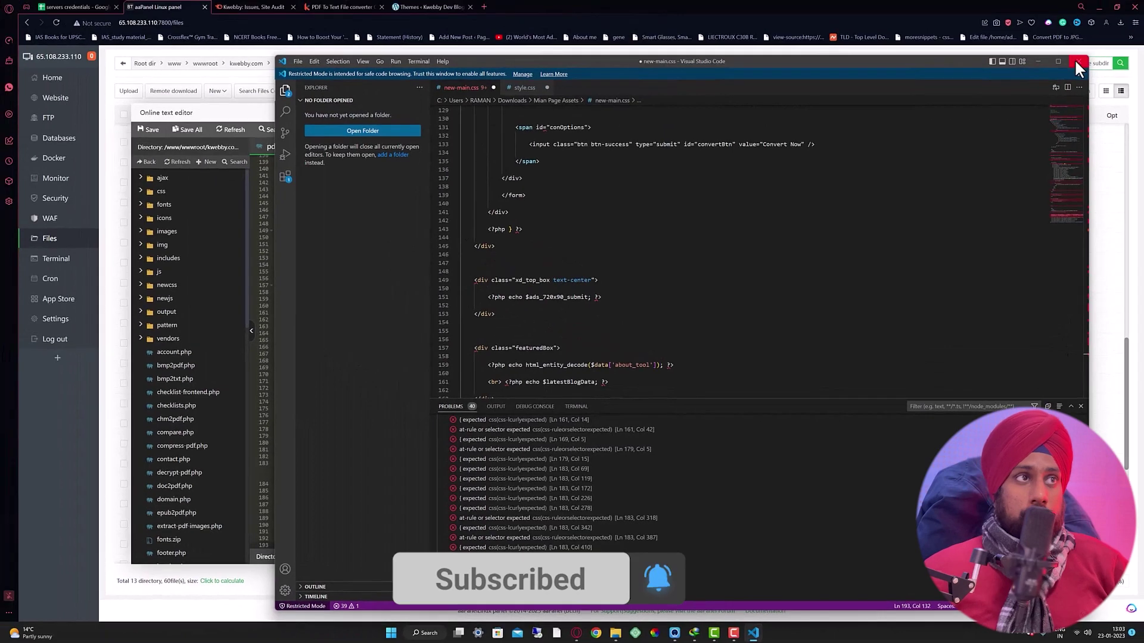
{"action": "left_click", "coordinate": [1074, 58]}
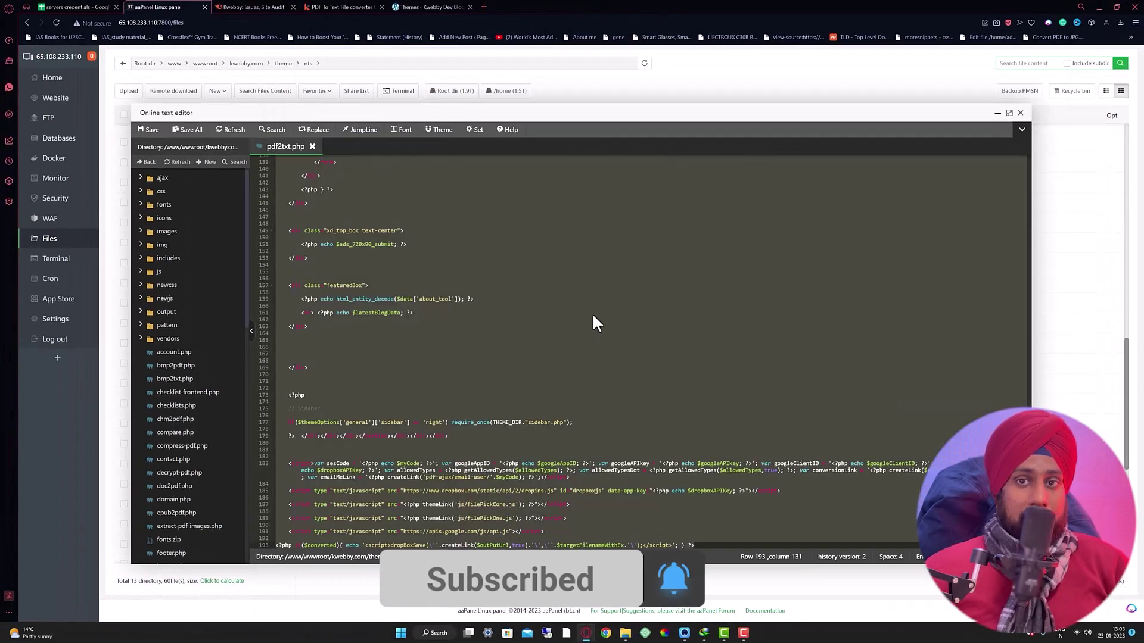
Close pdf2txt.php in aaPanel and go back to the kwebby.com root folder by way of wwwroot
{"action": "left_click", "coordinate": [1020, 113]}
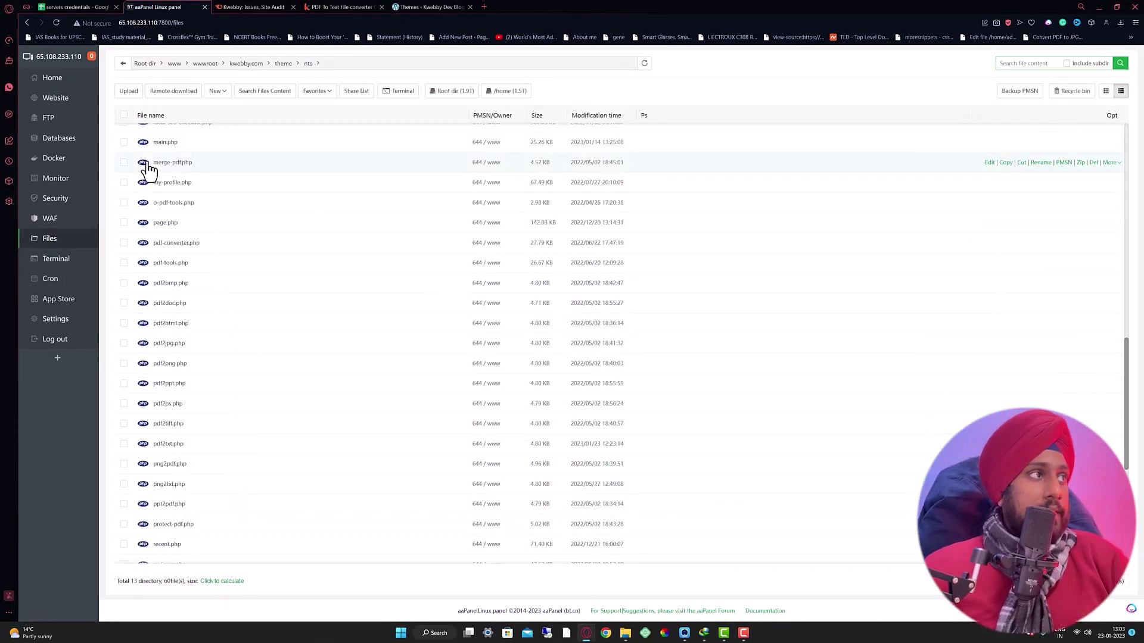
{"action": "left_click", "coordinate": [246, 63]}
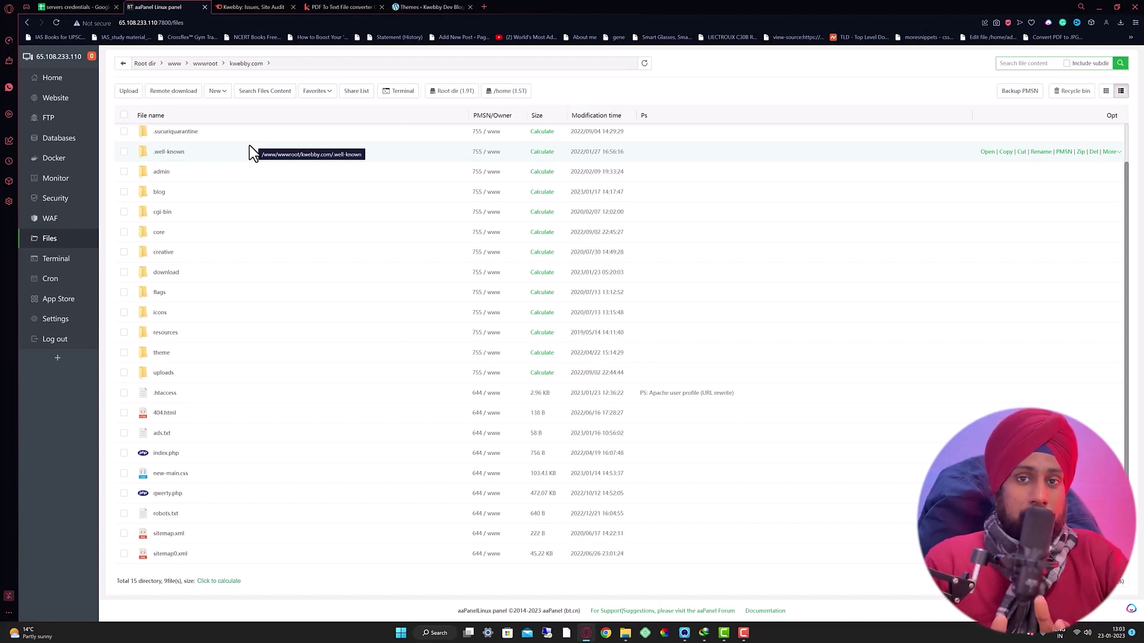
{"action": "scroll", "coordinate": [214, 184], "scroll_direction": "up", "scroll_amount": 1}
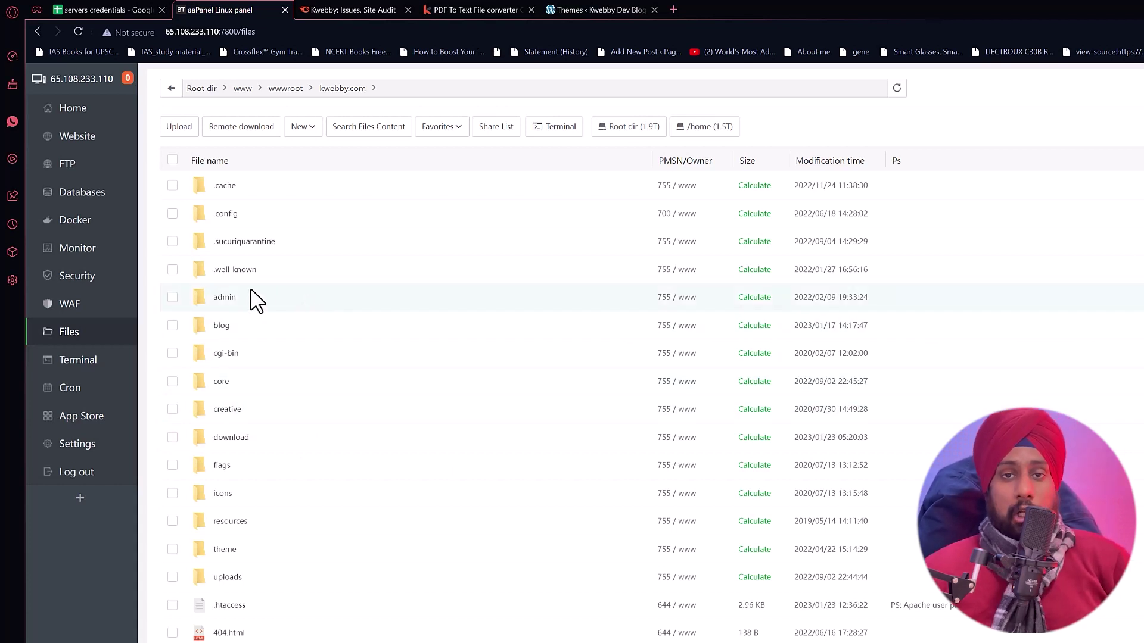
{"action": "left_click", "coordinate": [285, 90]}
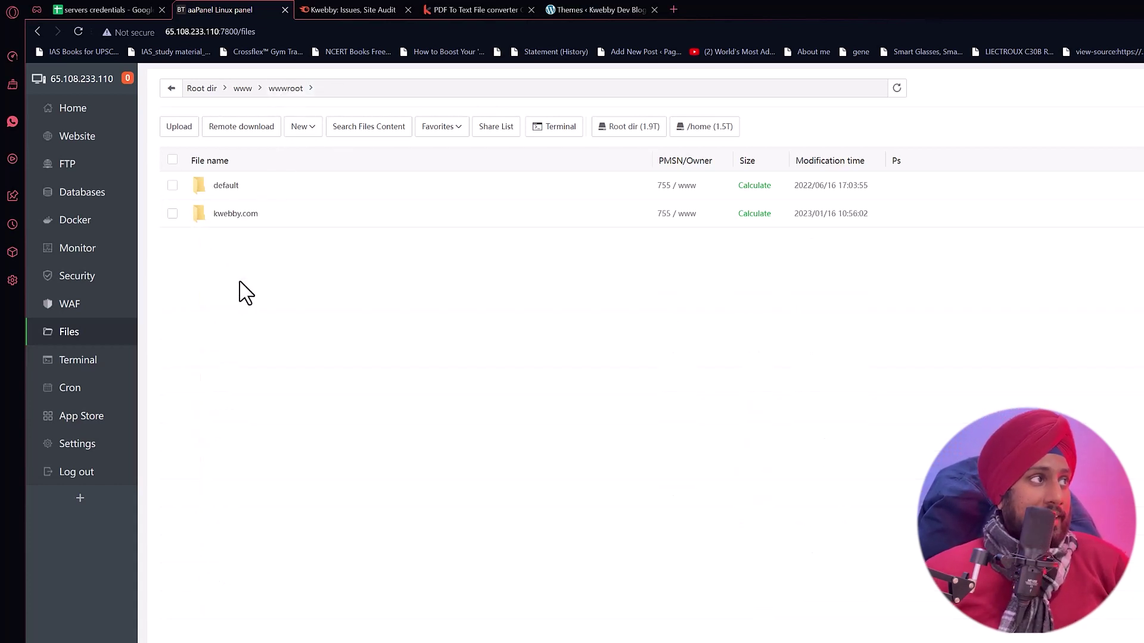
{"action": "left_click", "coordinate": [235, 216]}
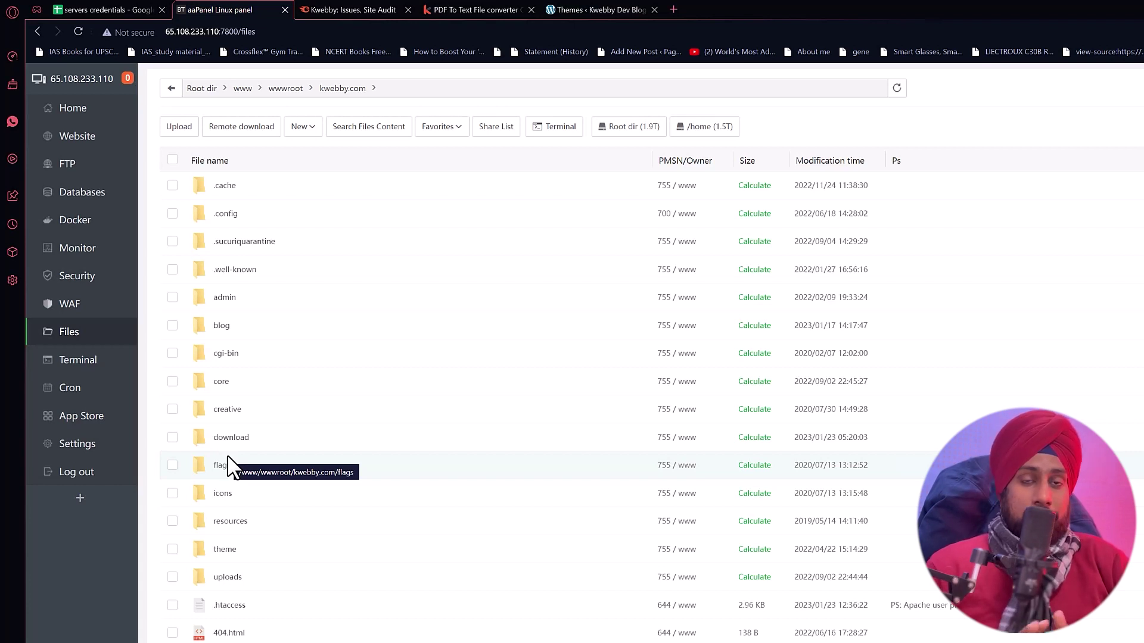
Open the logs folder inside kwebby.com's core folder to look at the site's error log files
{"action": "double_click", "coordinate": [255, 391]}
{"action": "left_click", "coordinate": [357, 92]}
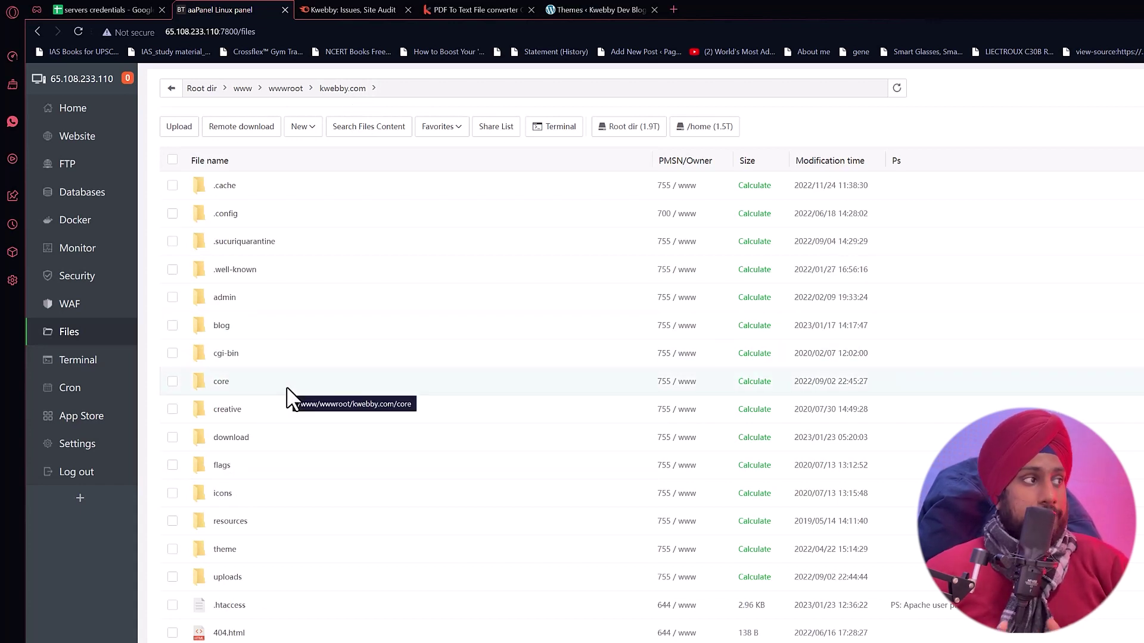
{"action": "double_click", "coordinate": [230, 388]}
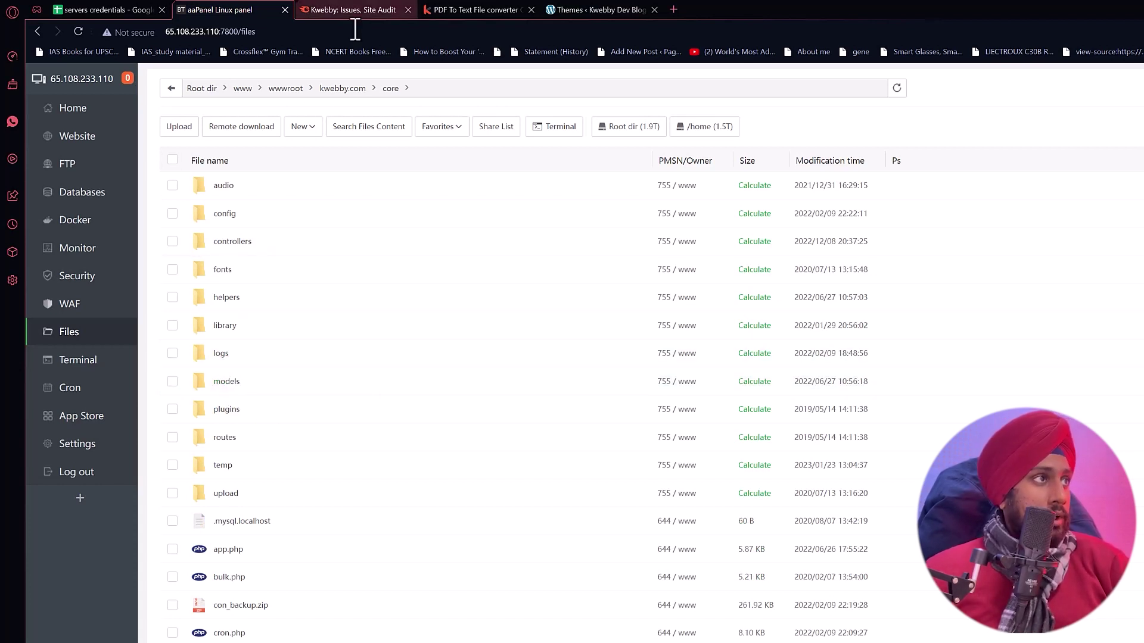
{"action": "left_click", "coordinate": [218, 356]}
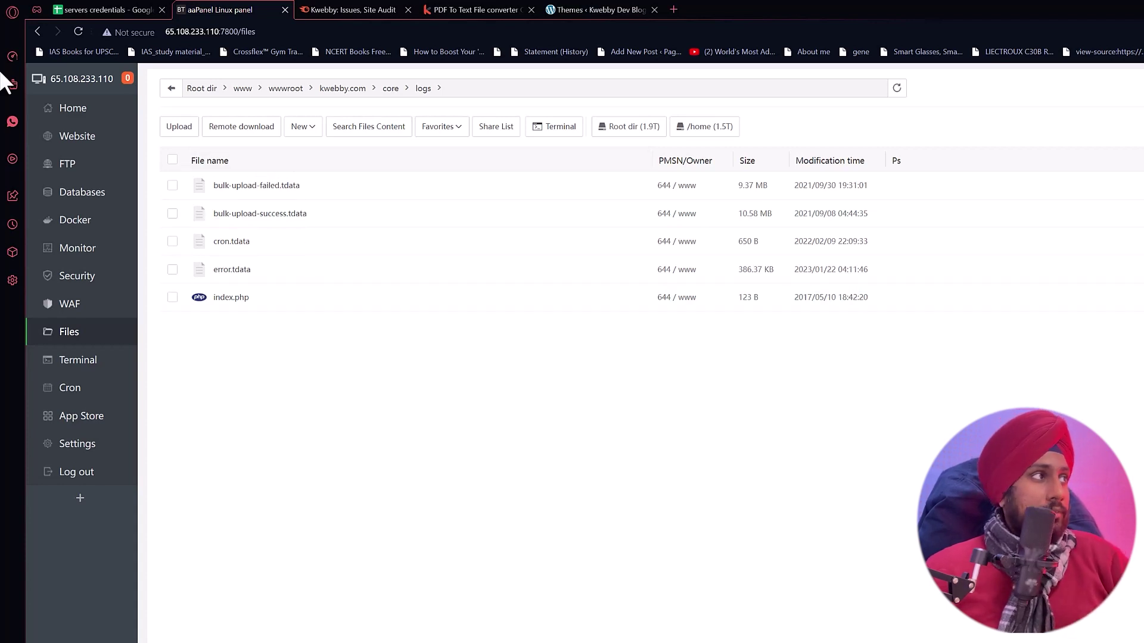
Check the server's RAM, CPU and load usage on the aaPanel home page, and return to the kwebby.com files
{"action": "left_click", "coordinate": [67, 107]}
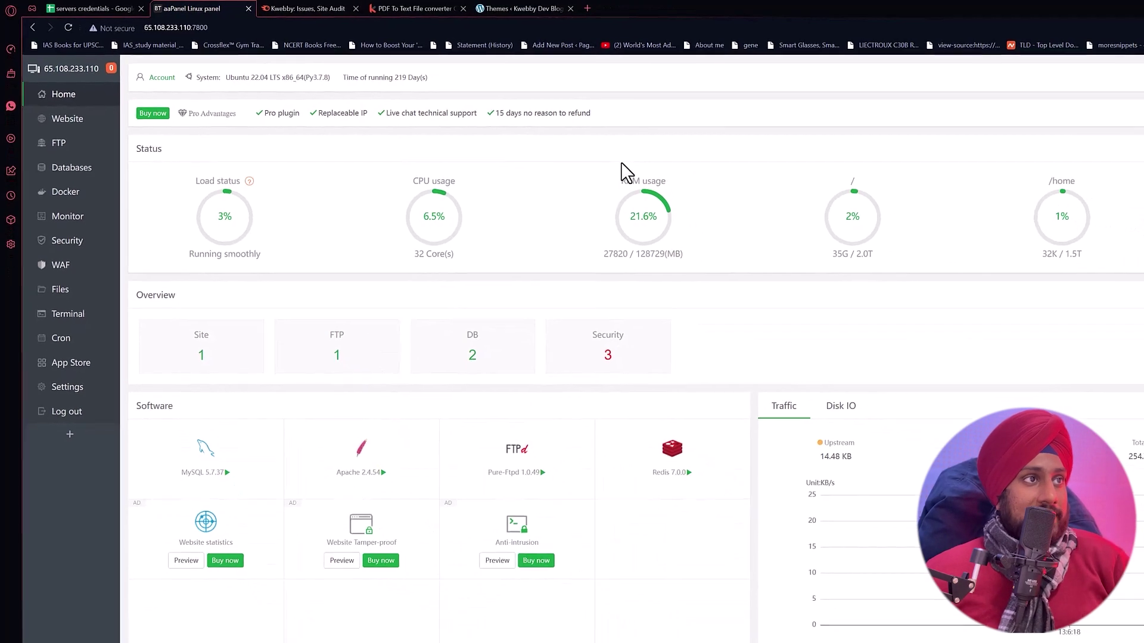
{"action": "mouse_move", "coordinate": [640, 214]}
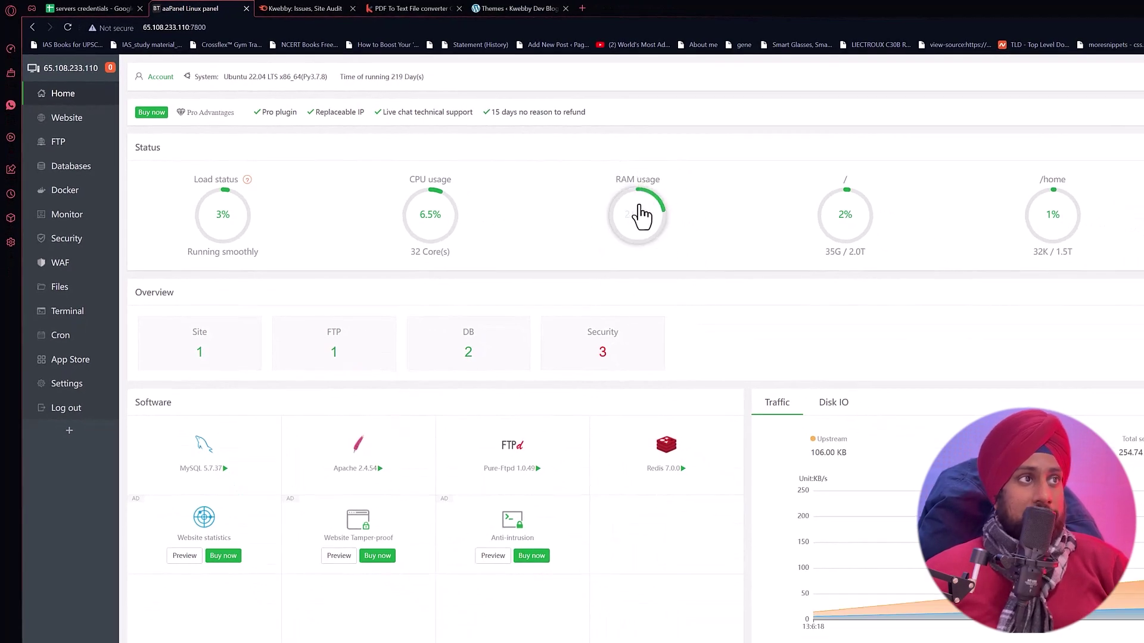
{"action": "mouse_move", "coordinate": [638, 235]}
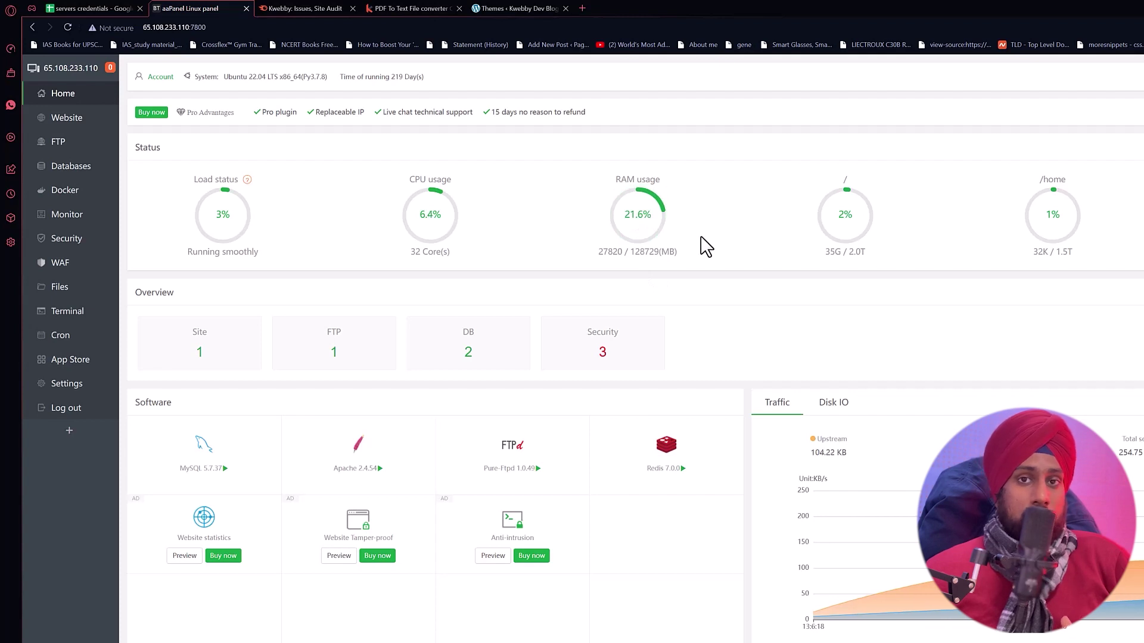
{"action": "mouse_move", "coordinate": [435, 223]}
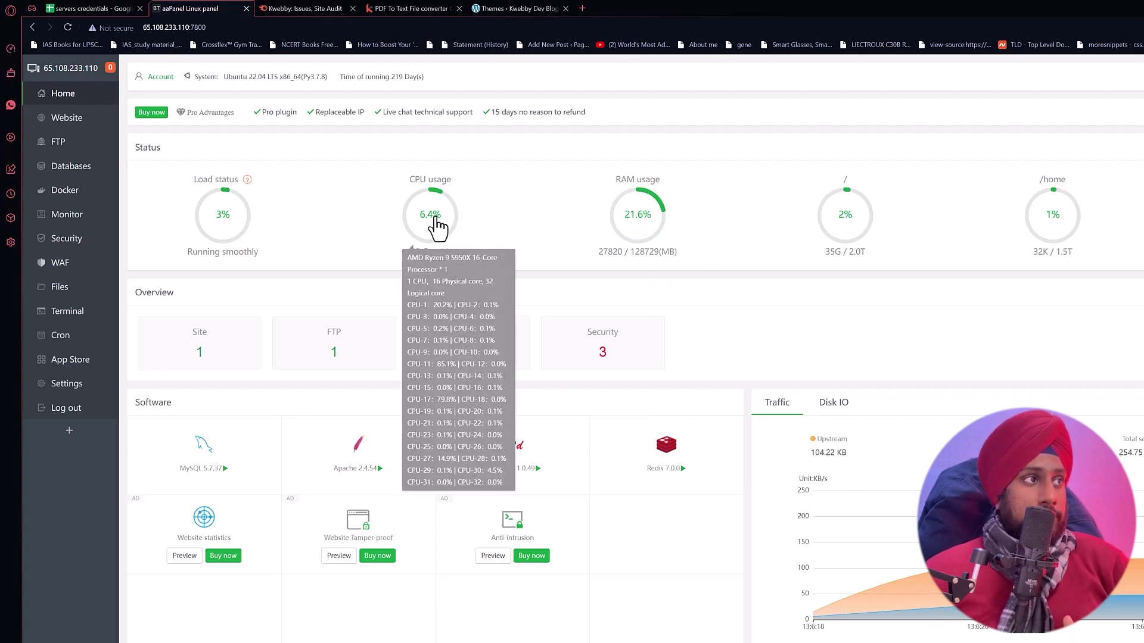
{"action": "mouse_move", "coordinate": [207, 227]}
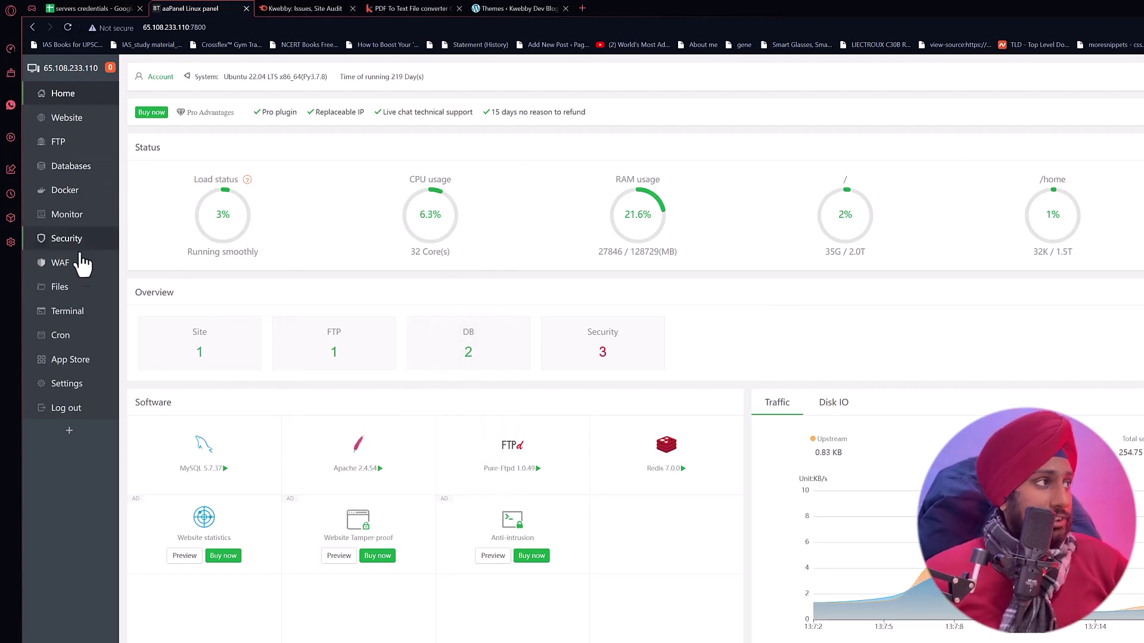
{"action": "left_click", "coordinate": [60, 287]}
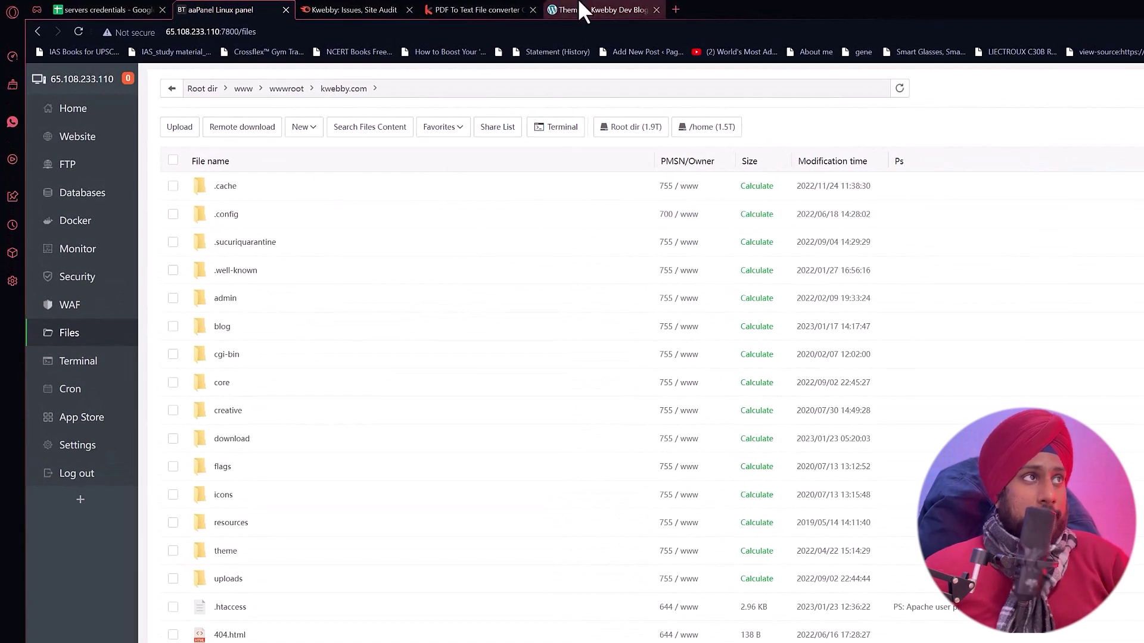
Open Rank Math's Redirections page in the Kwebby Dev Blog WordPress admin and look at the old-url/ entry
{"action": "left_click", "coordinate": [581, 11]}
{"action": "mouse_move", "coordinate": [64, 458]}
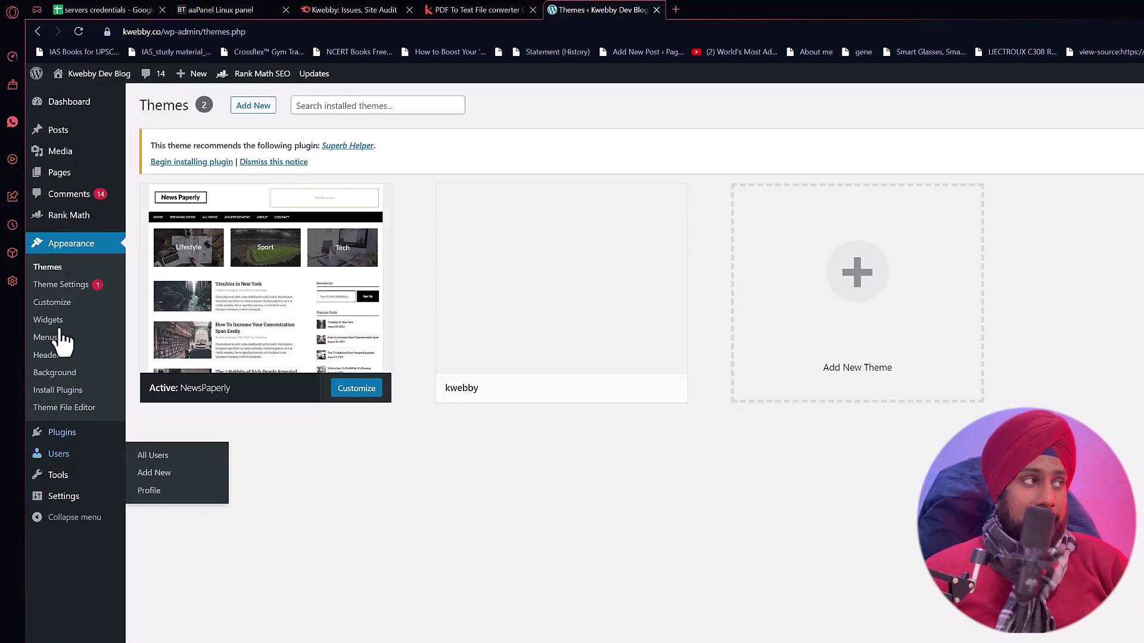
{"action": "mouse_move", "coordinate": [74, 218]}
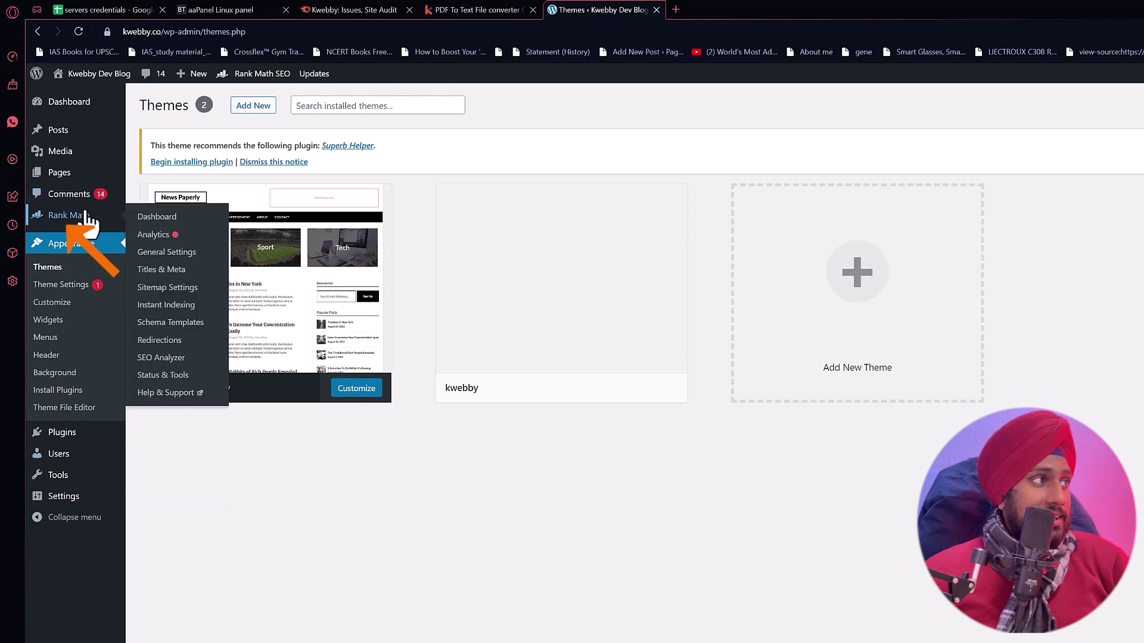
{"action": "left_click", "coordinate": [159, 341]}
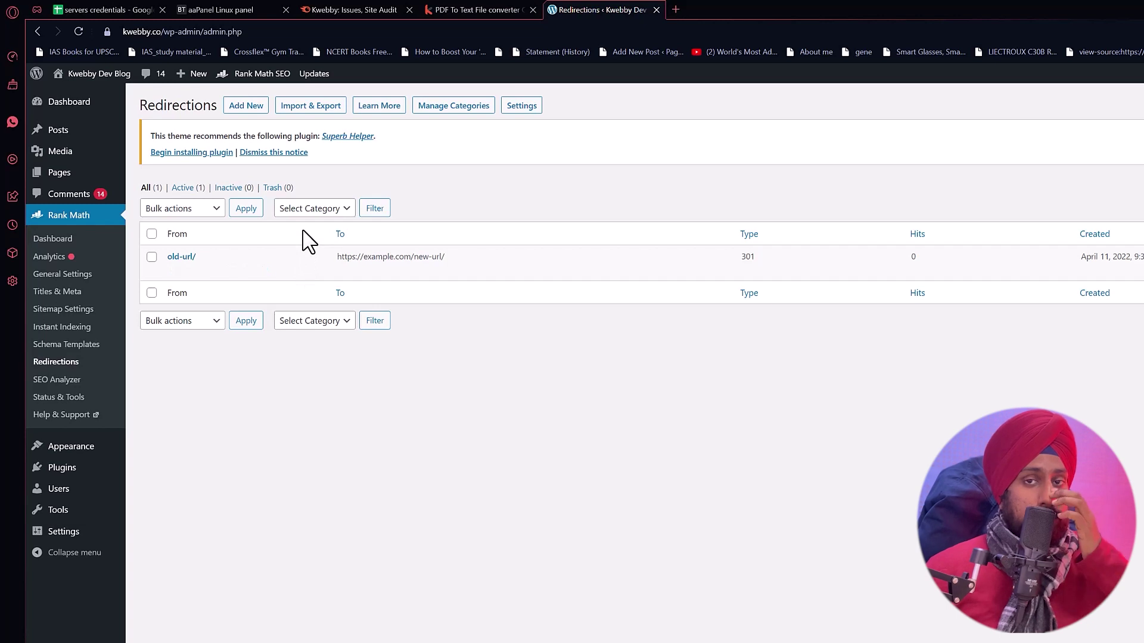
{"action": "mouse_move", "coordinate": [182, 266]}
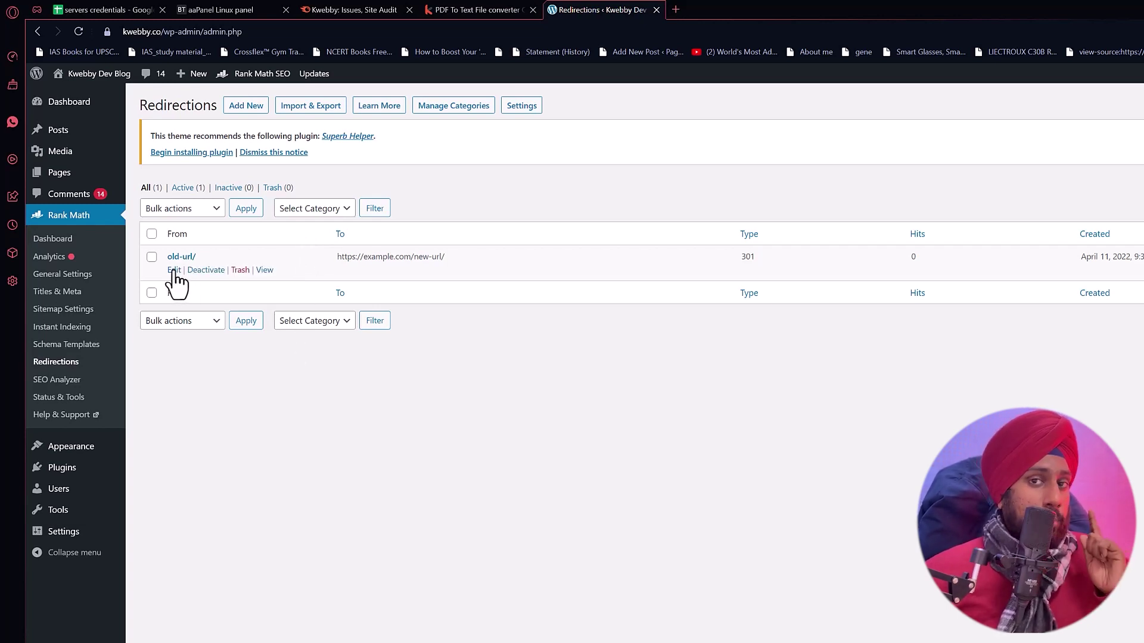
Open a new Rank Math redirection form and look at its Source URLs and Destination URL fields
{"action": "left_click", "coordinate": [241, 107]}
{"action": "left_click", "coordinate": [320, 156]}
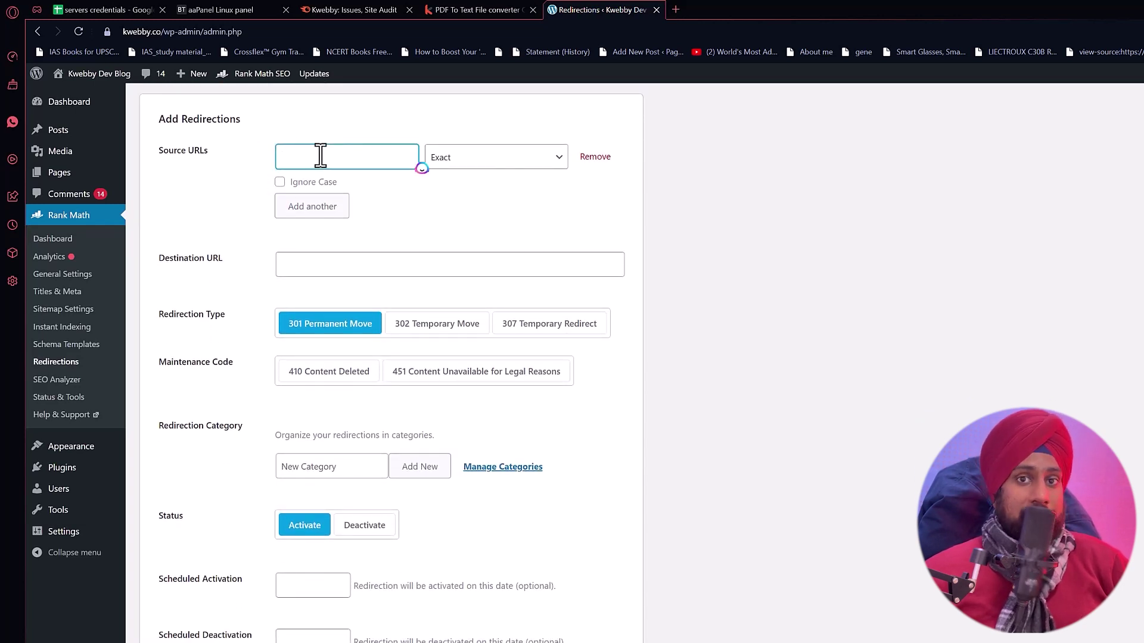
{"action": "left_click", "coordinate": [304, 267]}
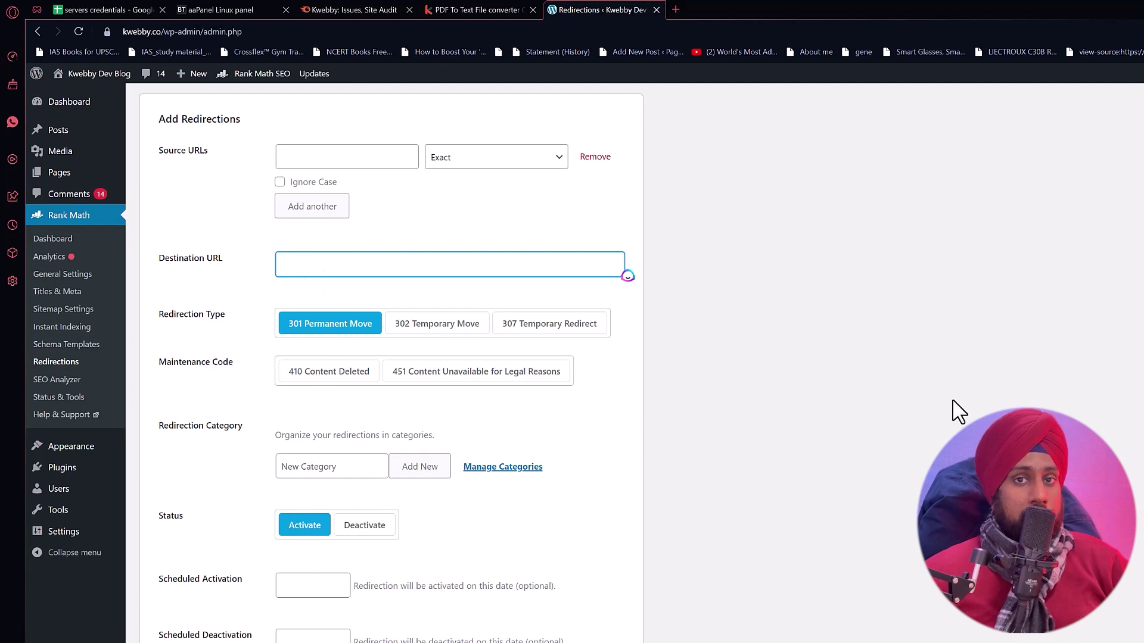
Open kwebby.com's .htaccess file in aaPanel, highlight the 301 redirect line for /surferseo, and close the file
{"action": "left_click", "coordinate": [502, 11]}
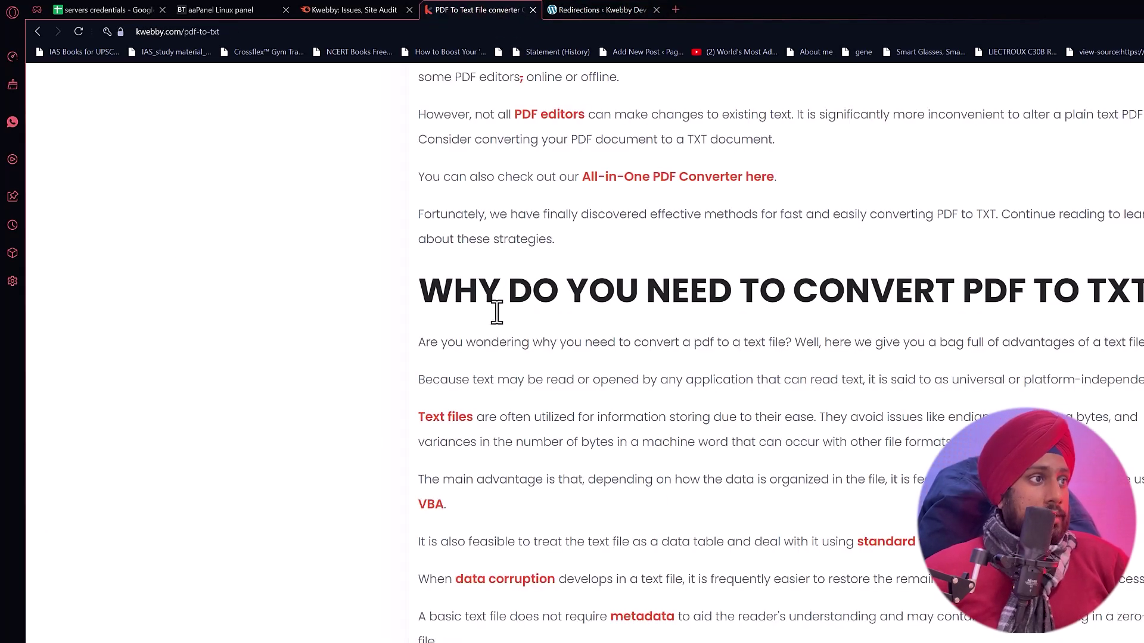
{"action": "left_click", "coordinate": [370, 10]}
{"action": "left_click", "coordinate": [224, 10]}
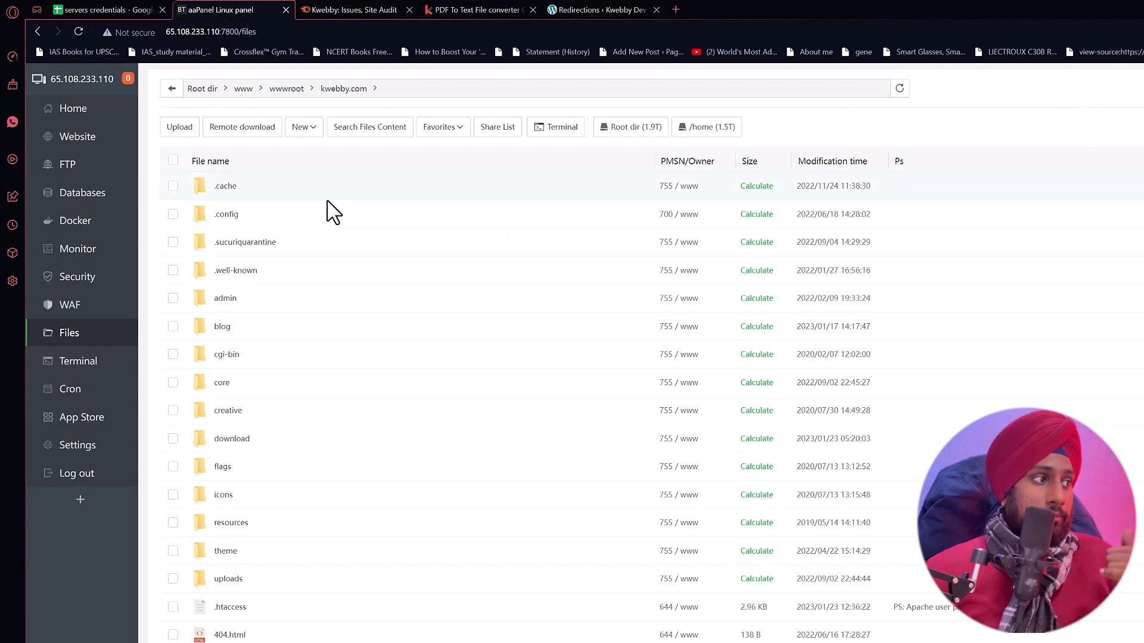
{"action": "double_click", "coordinate": [230, 607]}
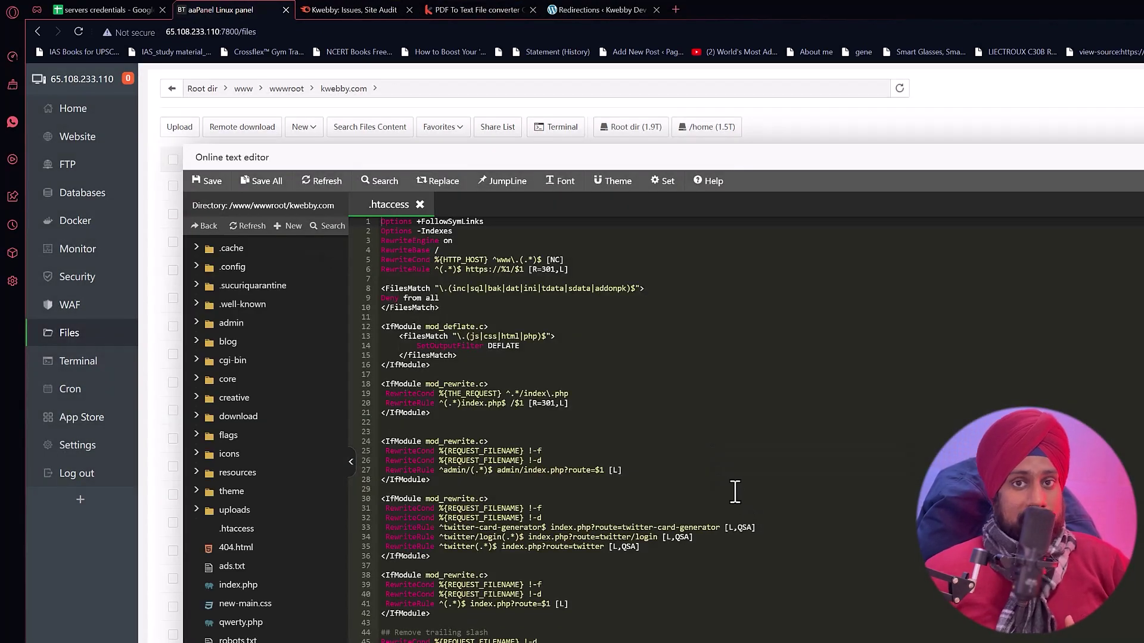
{"action": "scroll", "coordinate": [774, 525], "scroll_direction": "down", "scroll_amount": 5}
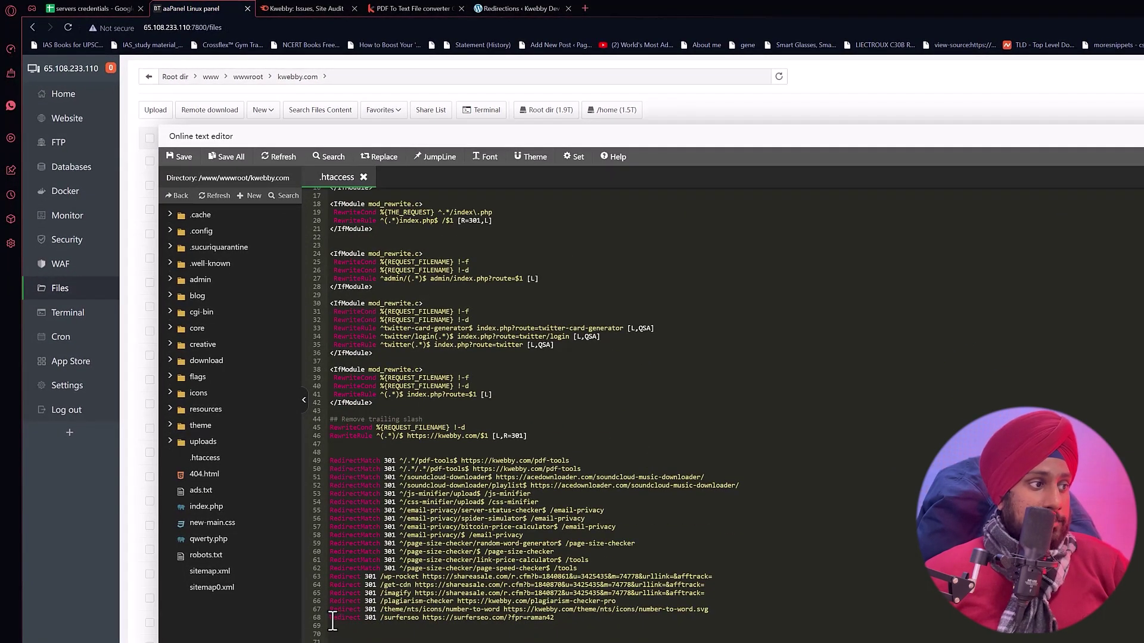
{"action": "left_click_drag", "start_coordinate": [330, 620], "coordinate": [567, 619]}
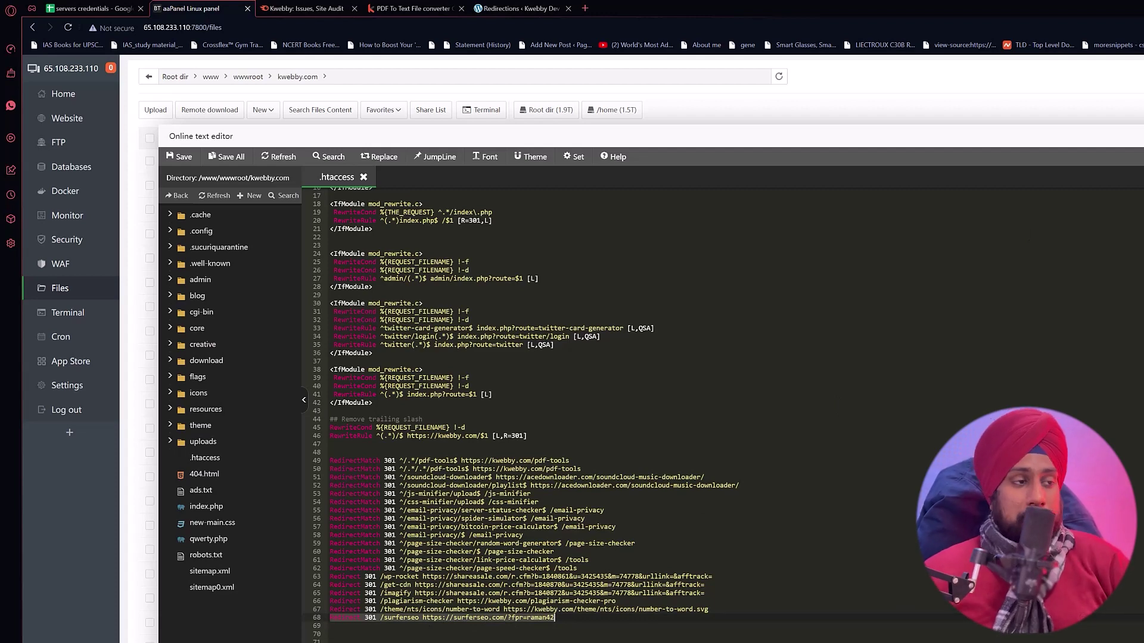
{"action": "key", "text": "Escape"}
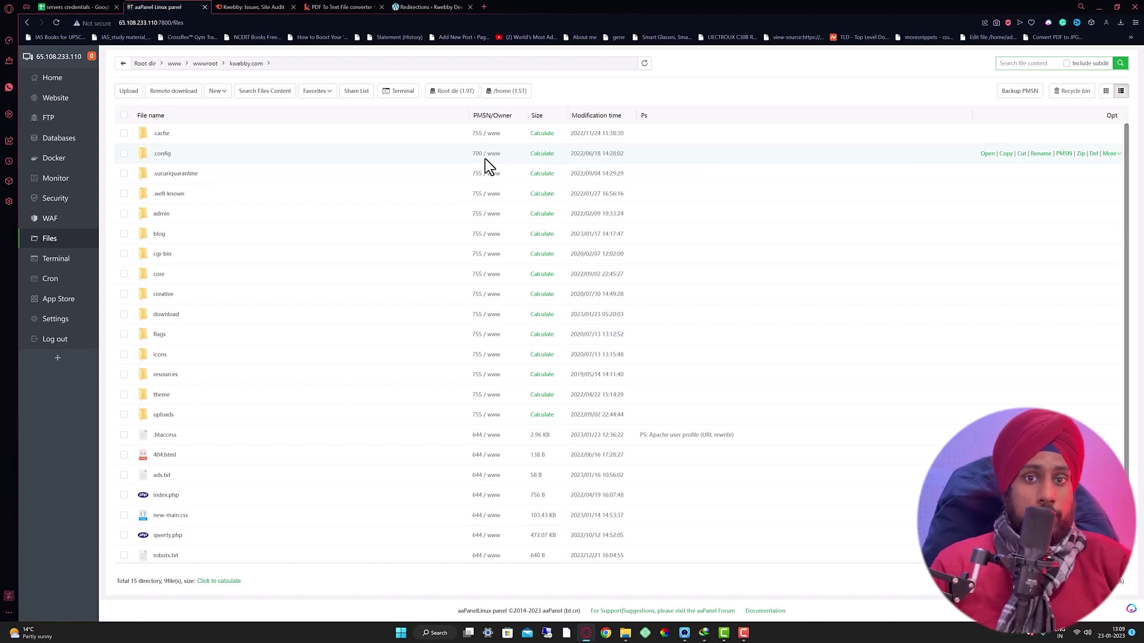
Search the web for "stackoverflow" in a new browser tab
{"action": "left_click", "coordinate": [485, 8]}
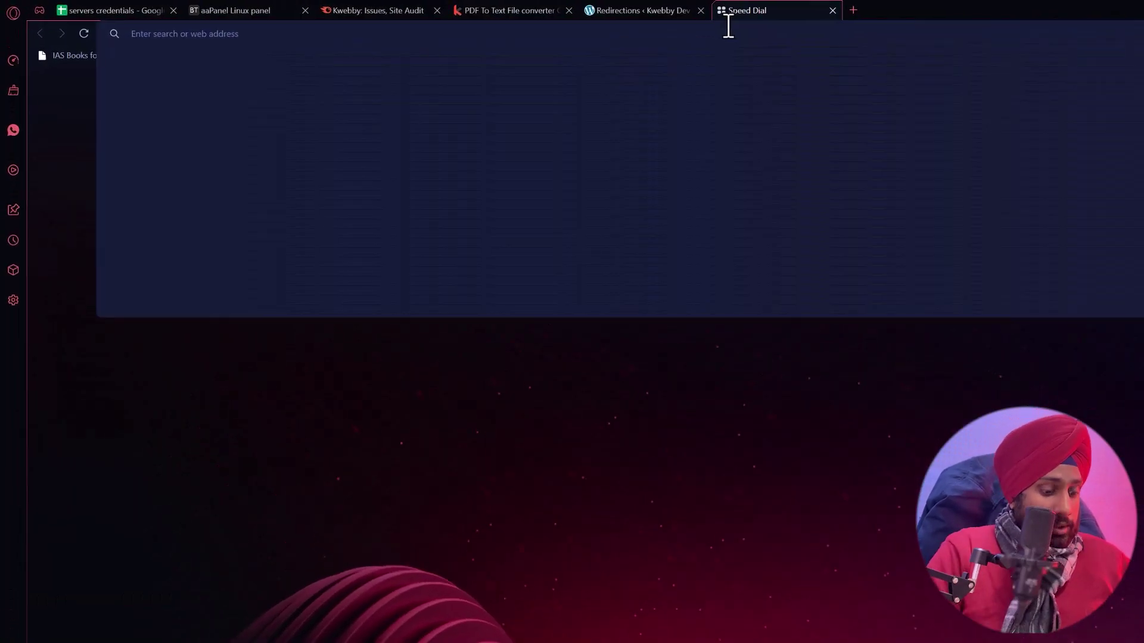
{"action": "type", "text": "sta"}
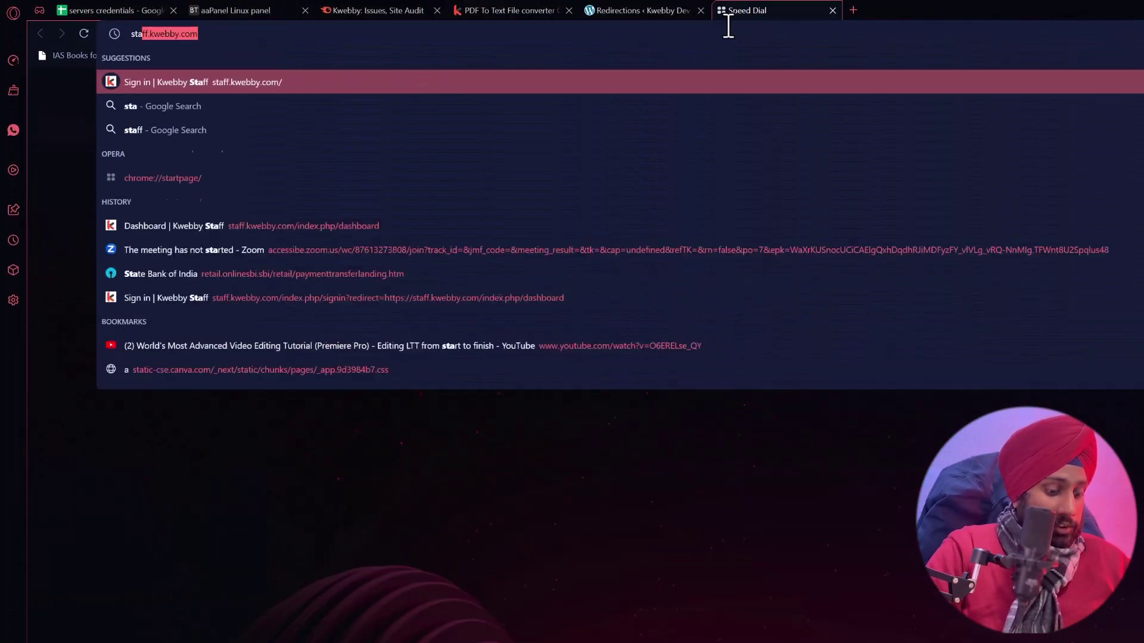
{"action": "type", "text": "ckoverflow"}
{"action": "key", "text": "Return"}
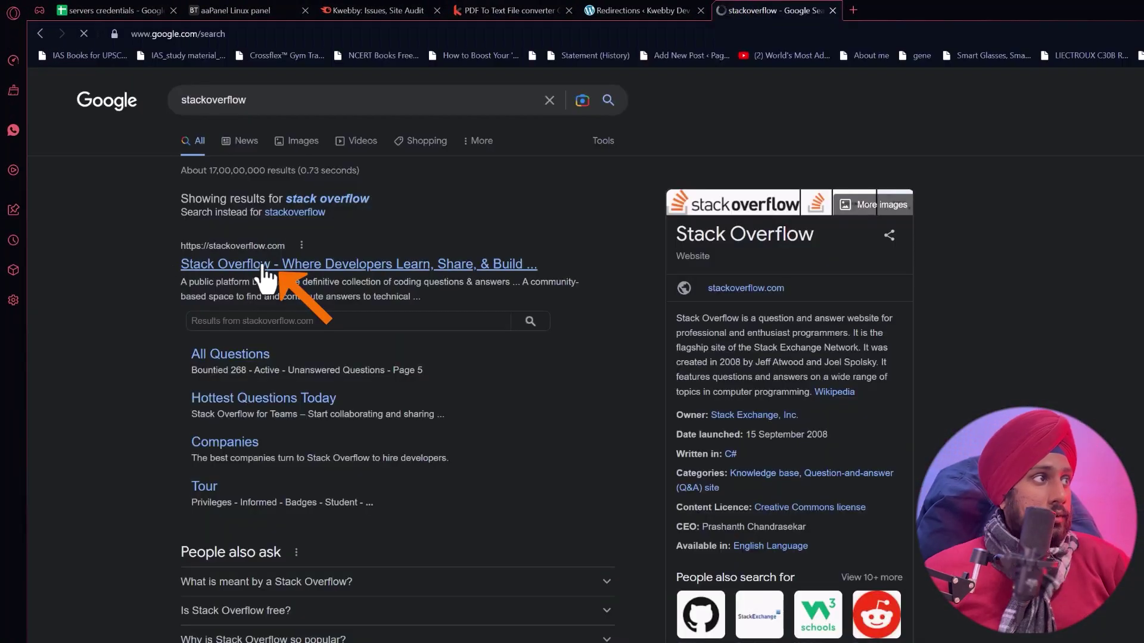
Open the Stack Overflow website from the search results, search it for "500 internal server error" and look through the matching questions
{"action": "left_click", "coordinate": [266, 265]}
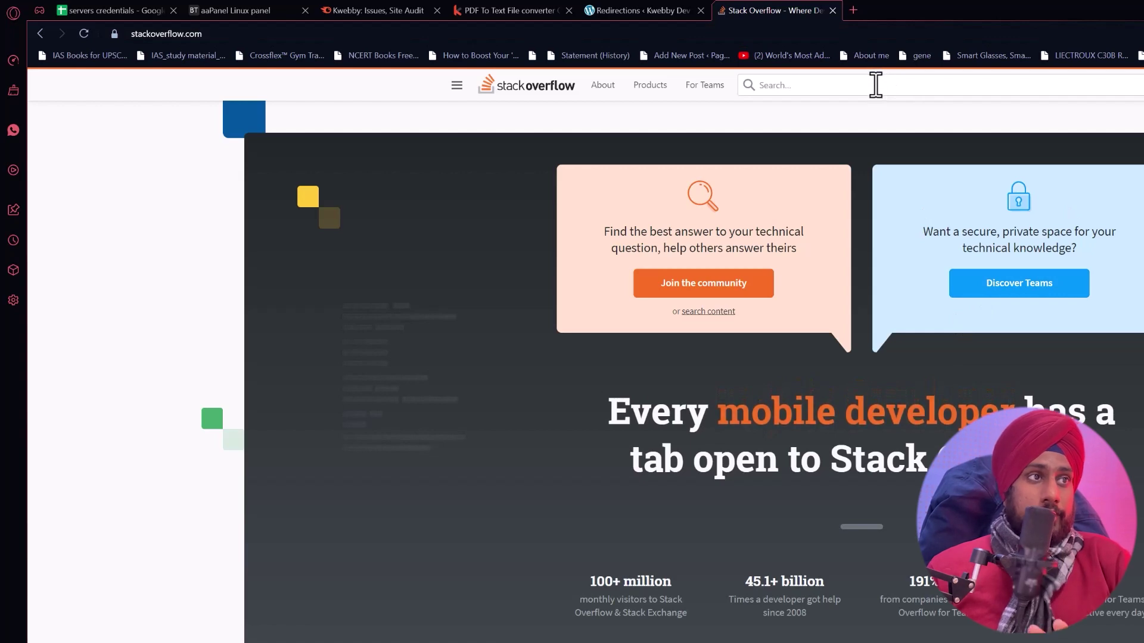
{"action": "left_click", "coordinate": [874, 84]}
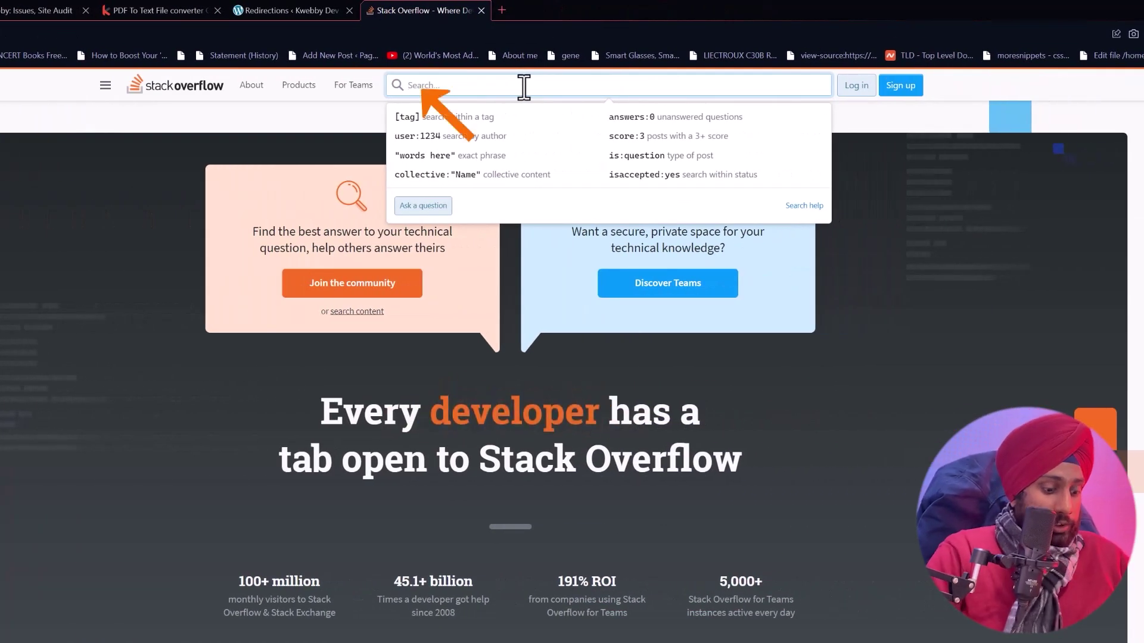
{"action": "type", "text": "500 "}
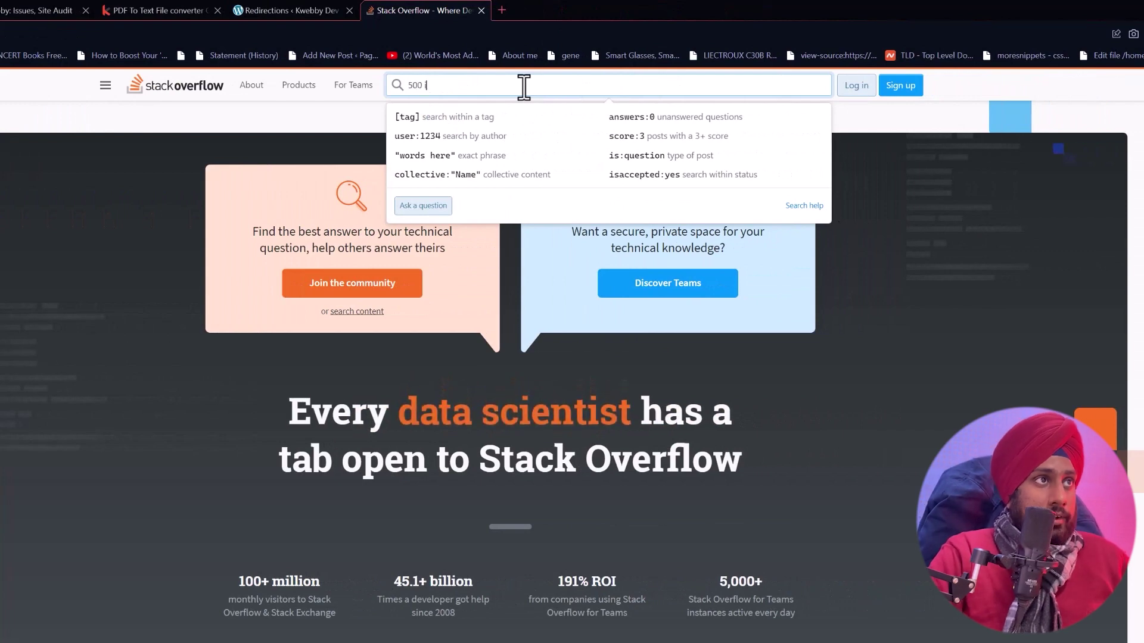
{"action": "type", "text": "internal serve"}
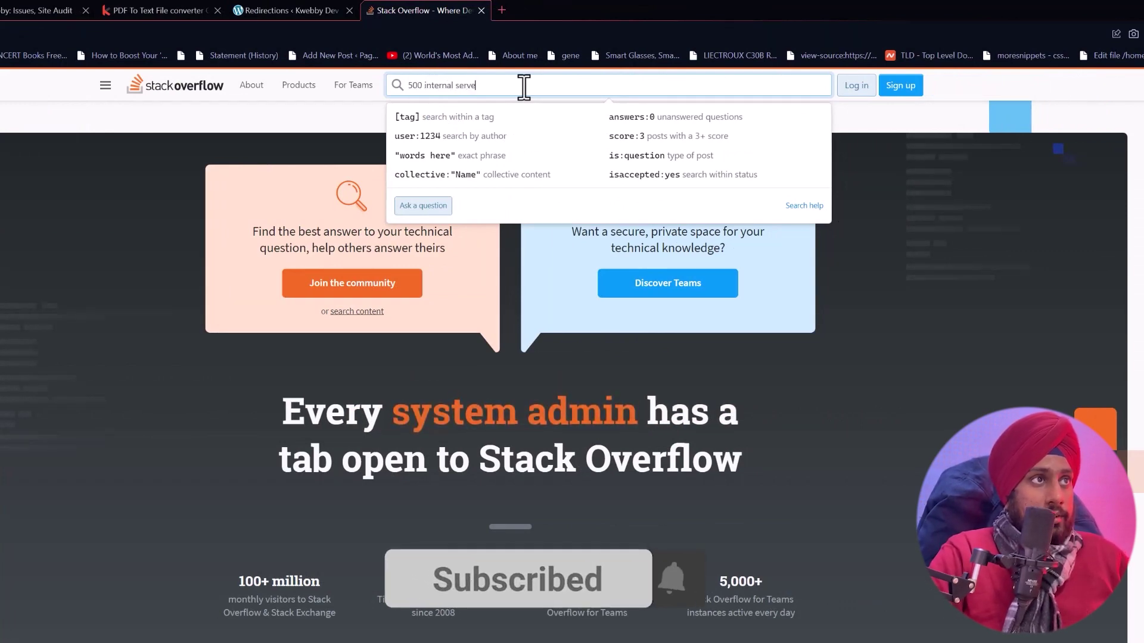
{"action": "type", "text": "r error"}
{"action": "key", "text": "Return"}
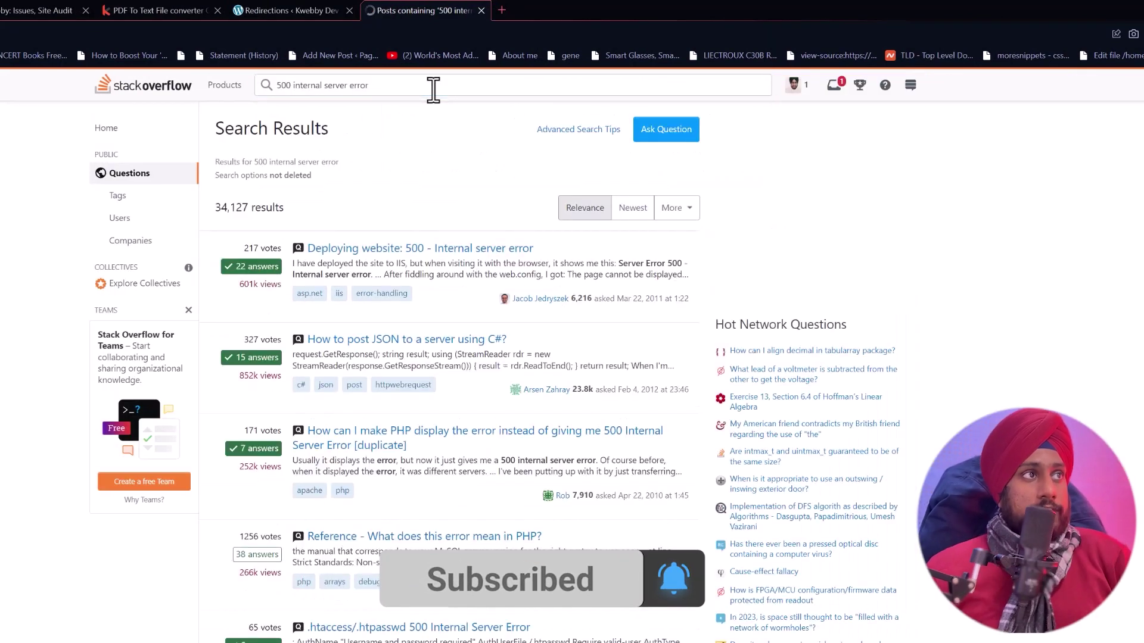
{"action": "scroll", "coordinate": [418, 166], "scroll_direction": "down", "scroll_amount": 5}
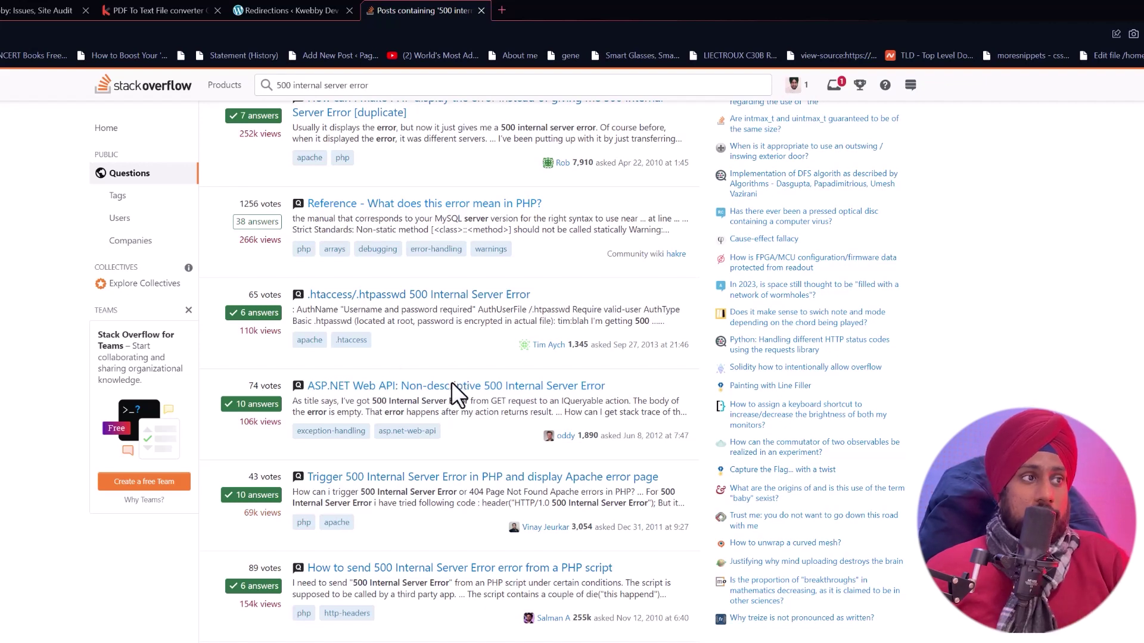
{"action": "scroll", "coordinate": [451, 382], "scroll_direction": "down", "scroll_amount": 4}
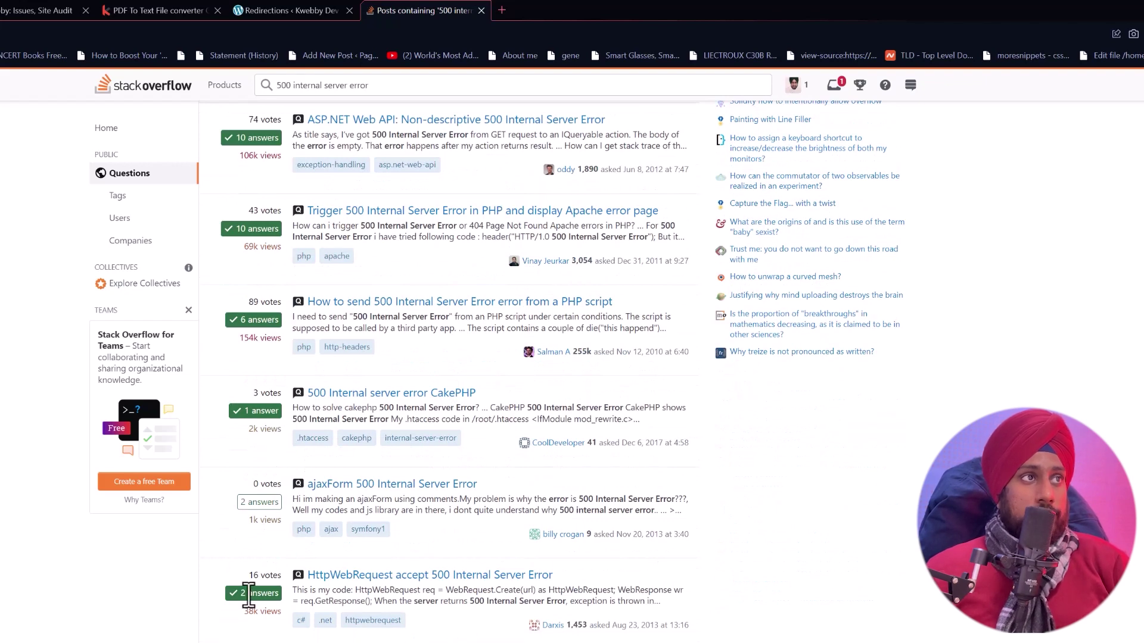
{"action": "scroll", "coordinate": [437, 500], "scroll_direction": "up", "scroll_amount": 9}
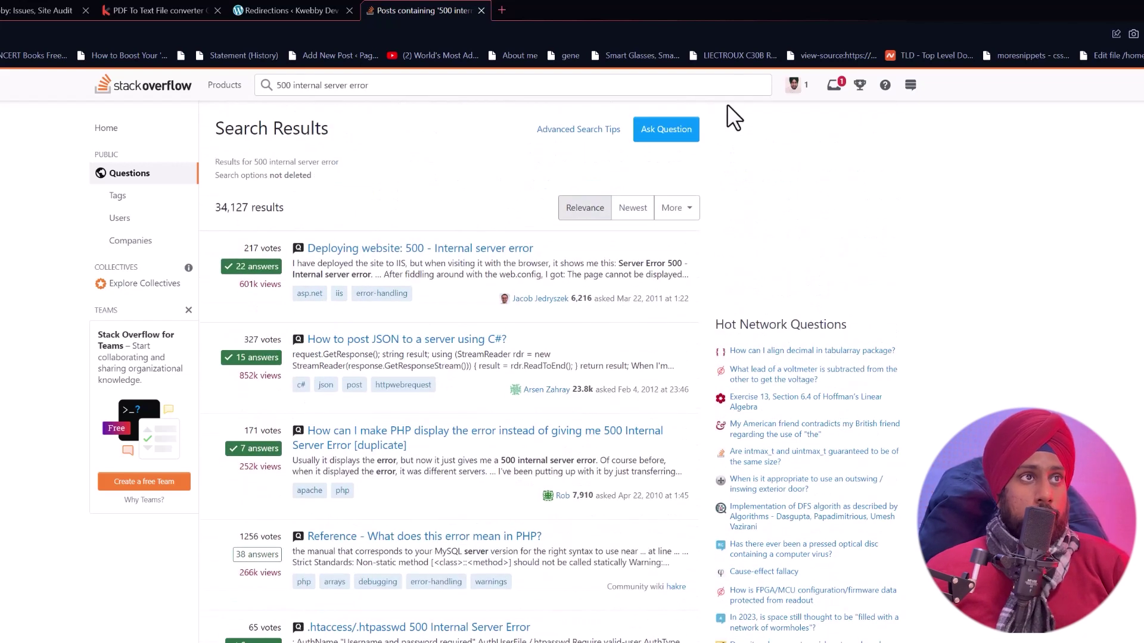